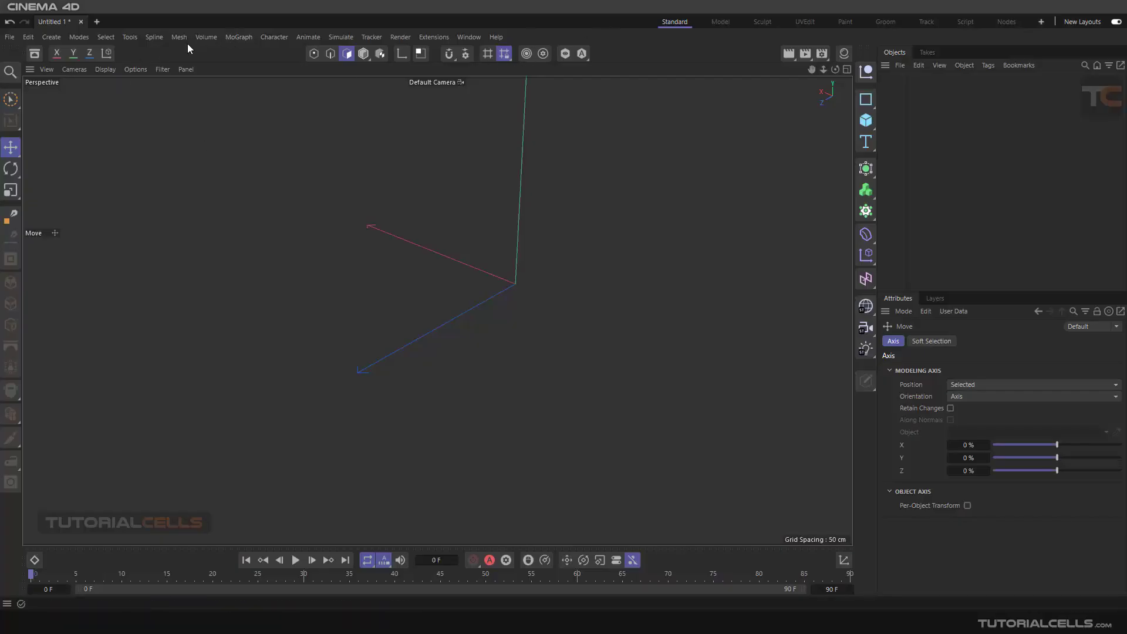
Step: Add a Cube to the scene and move it along the X axis away from the origin
left_click(184, 40)
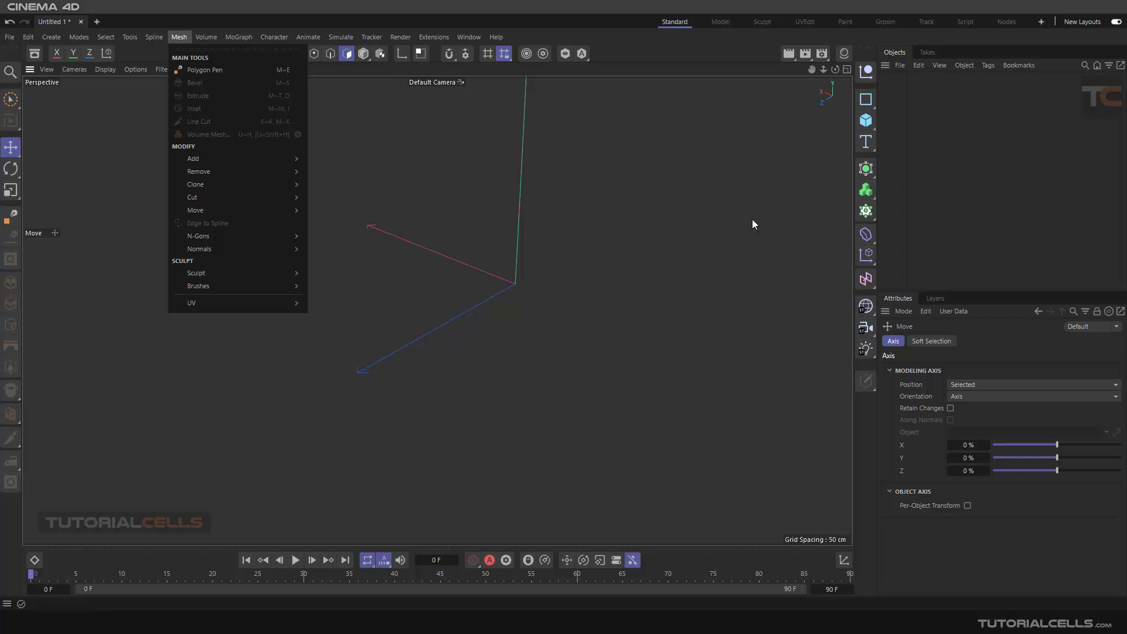
left_click(864, 127)
left_click(864, 128)
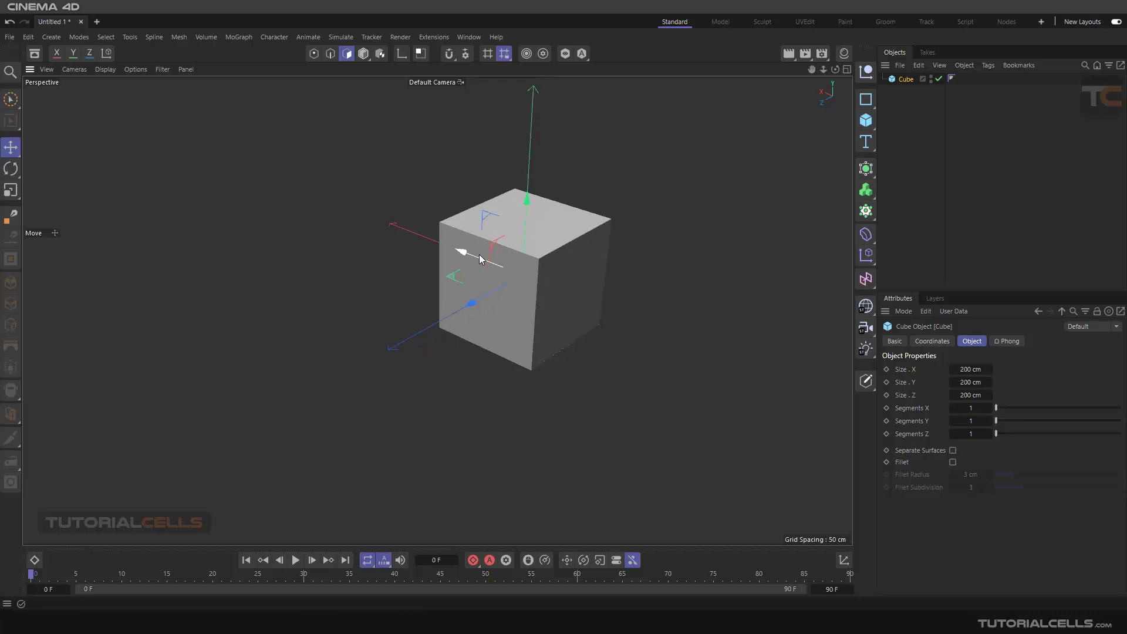
left_click_drag(484, 251, 374, 181)
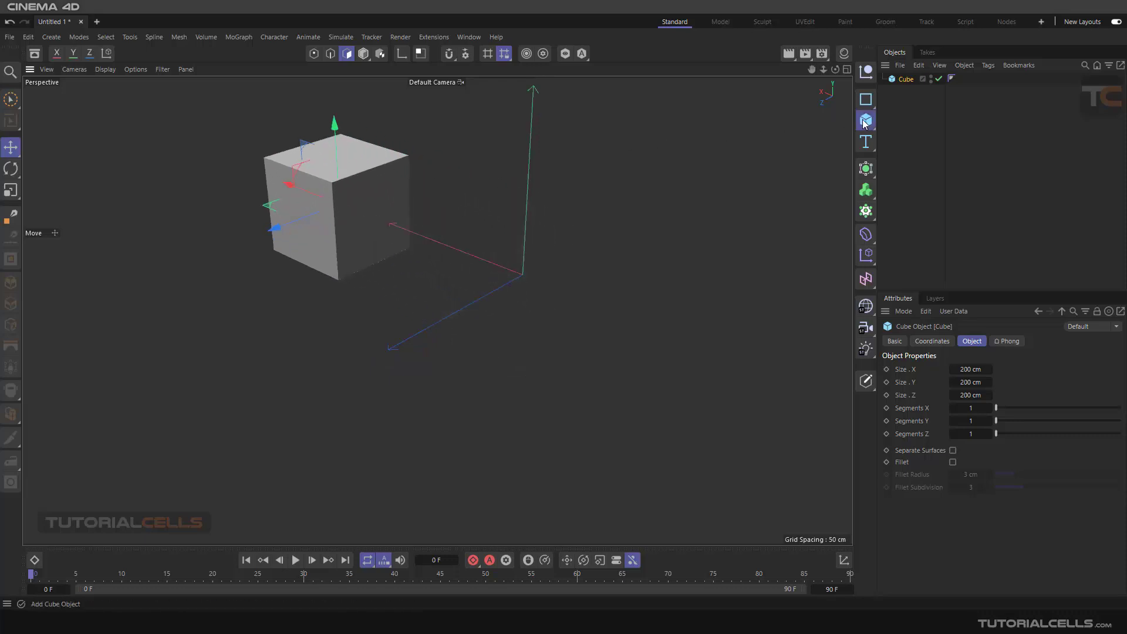
Step: Add a Plane with 5 width segments and 5 height segments
left_click_drag(866, 122, 873, 162)
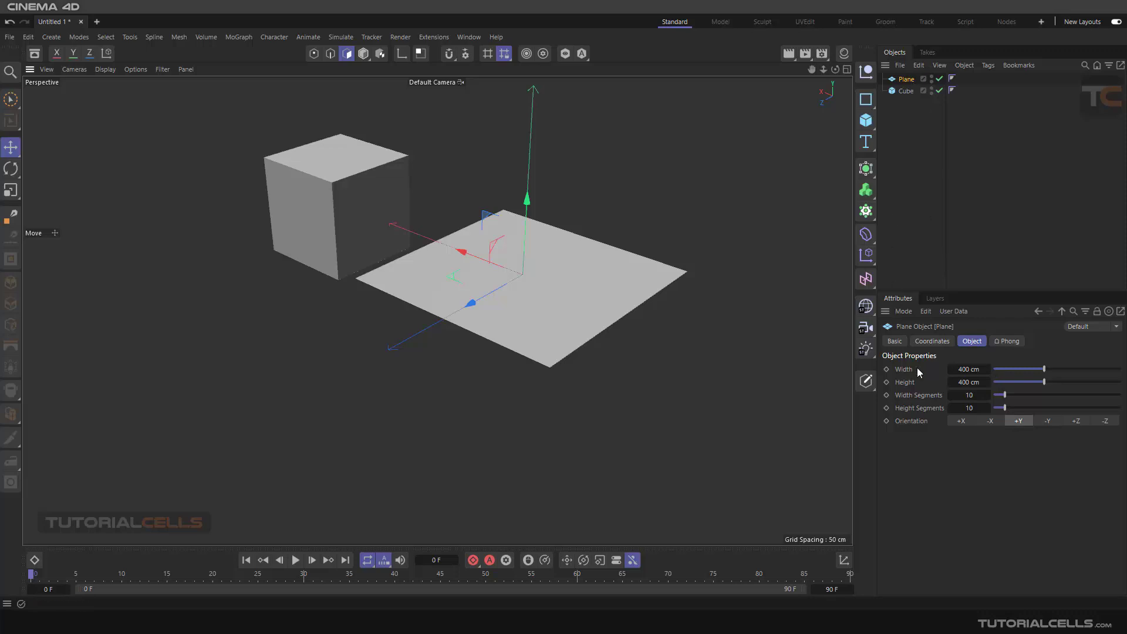
left_click(958, 394)
type("5")
left_click(969, 407)
type("5")
key("Return")
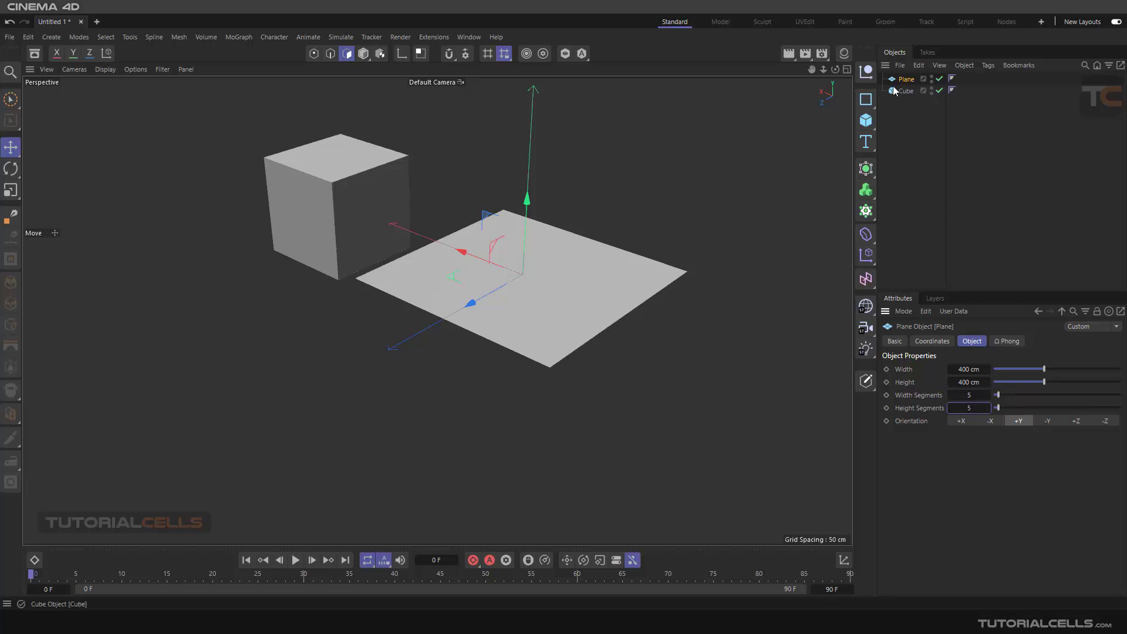
Step: Make the Plane and the Cube editable together and select the cube's top polygon
left_click(905, 91, "ctrl")
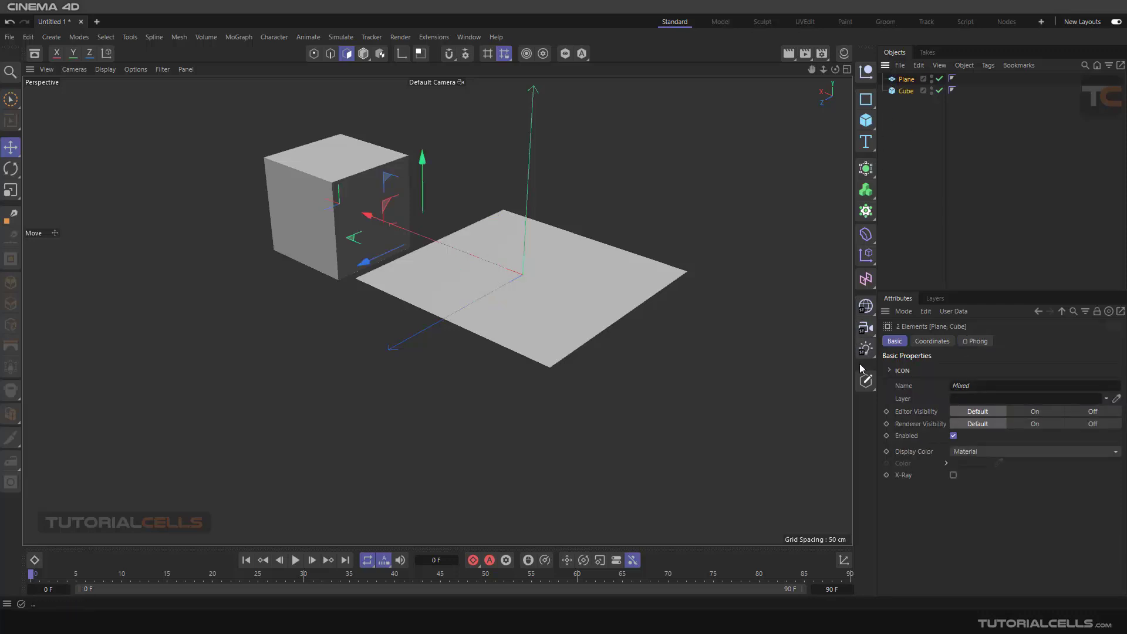
key("c")
left_click_drag(297, 213, 541, 245, "alt")
scroll(480, 202, "up", 3)
left_click(480, 209)
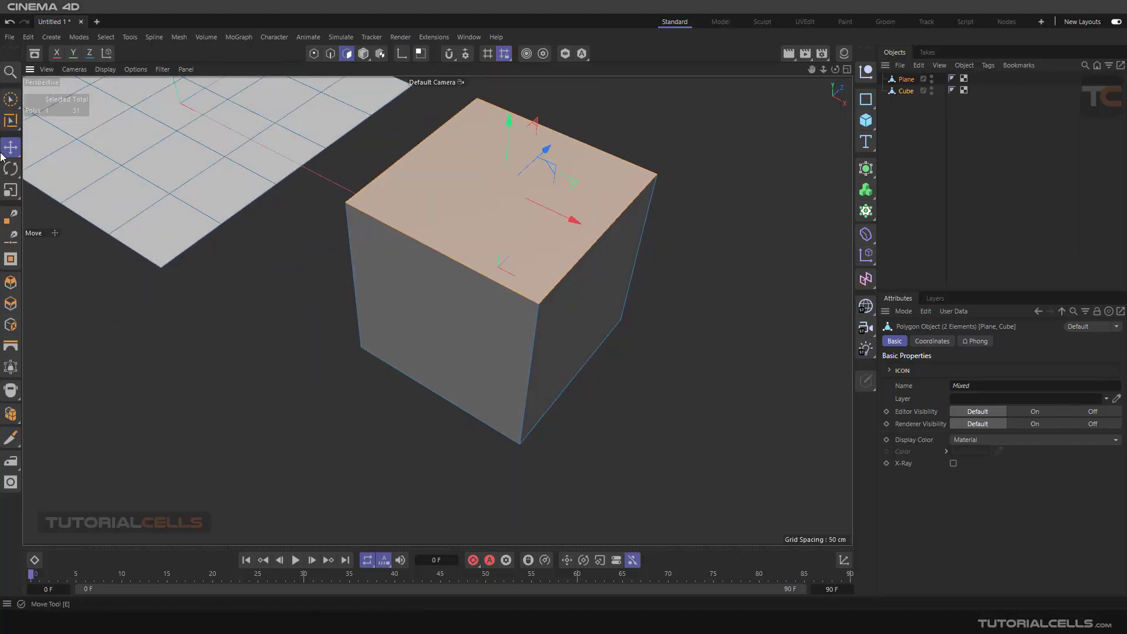
Step: Compare the availability of the Inset tool in model, polygon and edge modes, with a top edge of the cube selected in edge mode
left_click(364, 53)
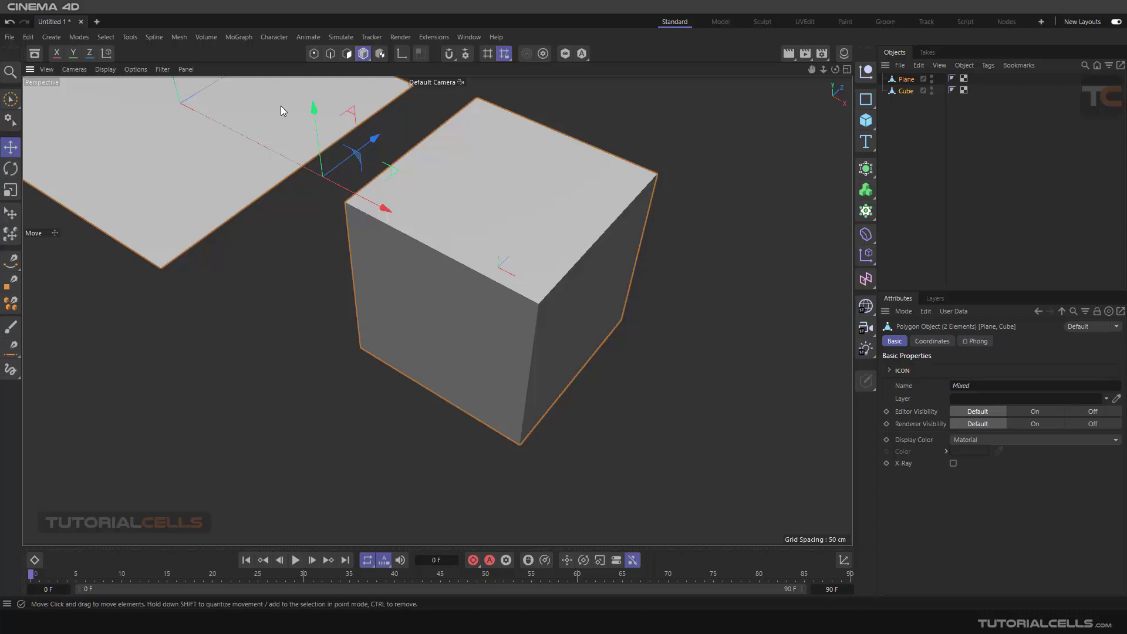
left_click(347, 54)
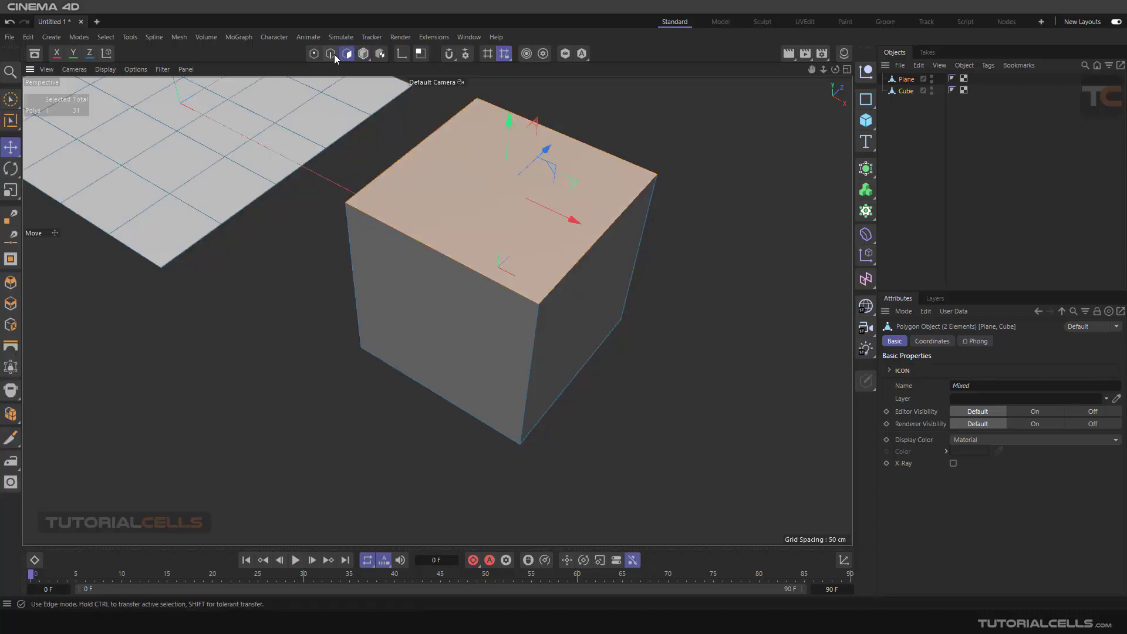
left_click(331, 54)
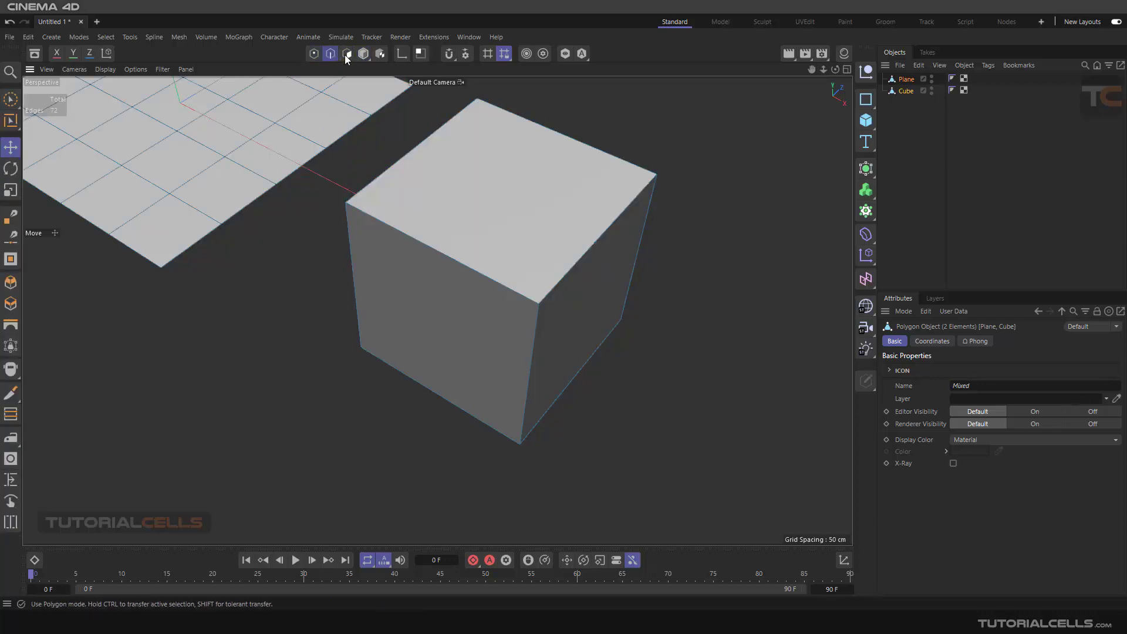
left_click(347, 54)
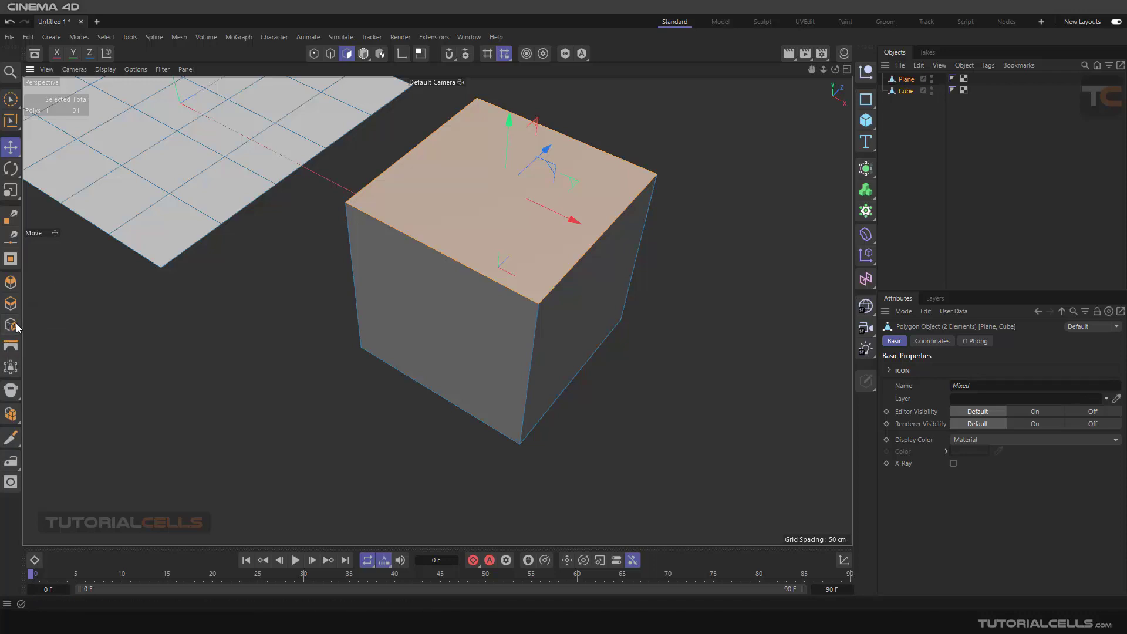
left_click(178, 37)
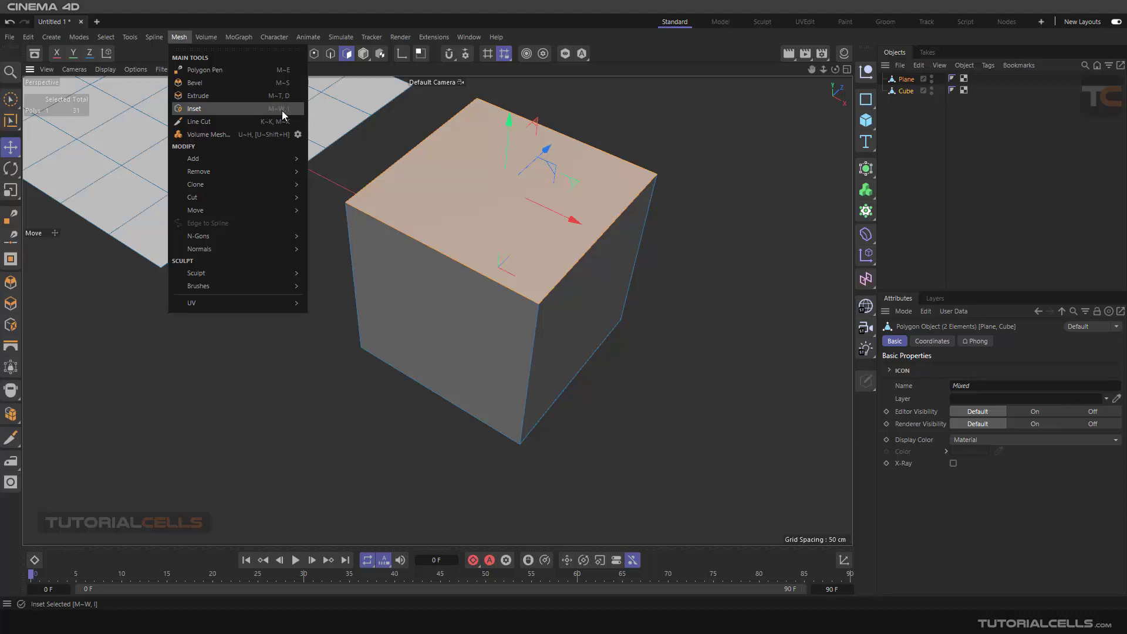
left_click(330, 55)
left_click(330, 54)
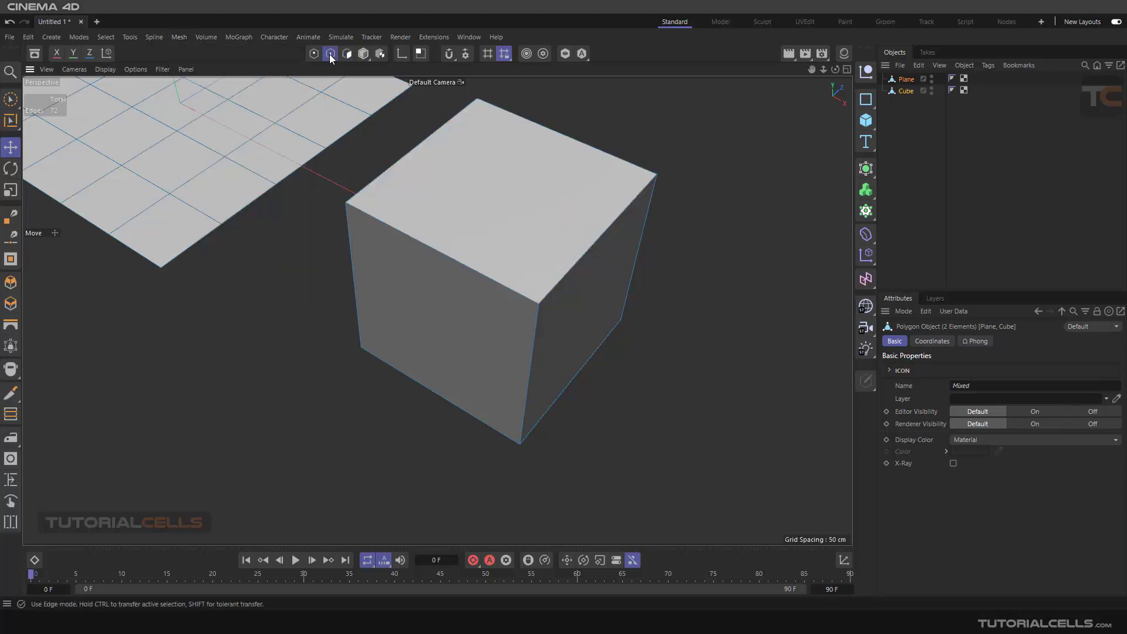
left_click(178, 37)
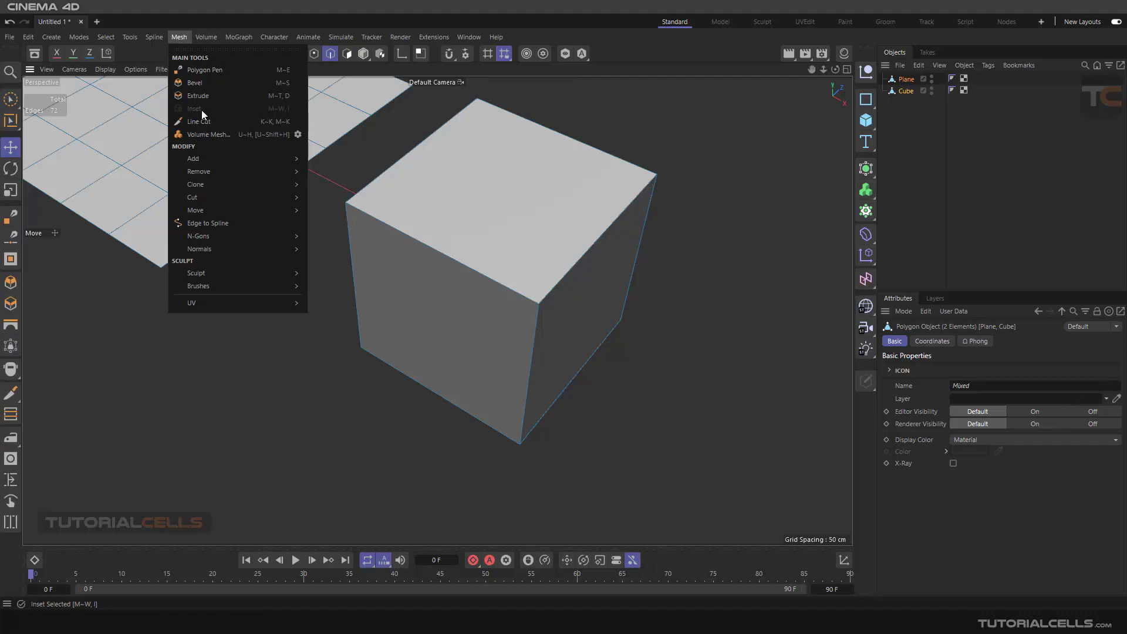
left_click(332, 252)
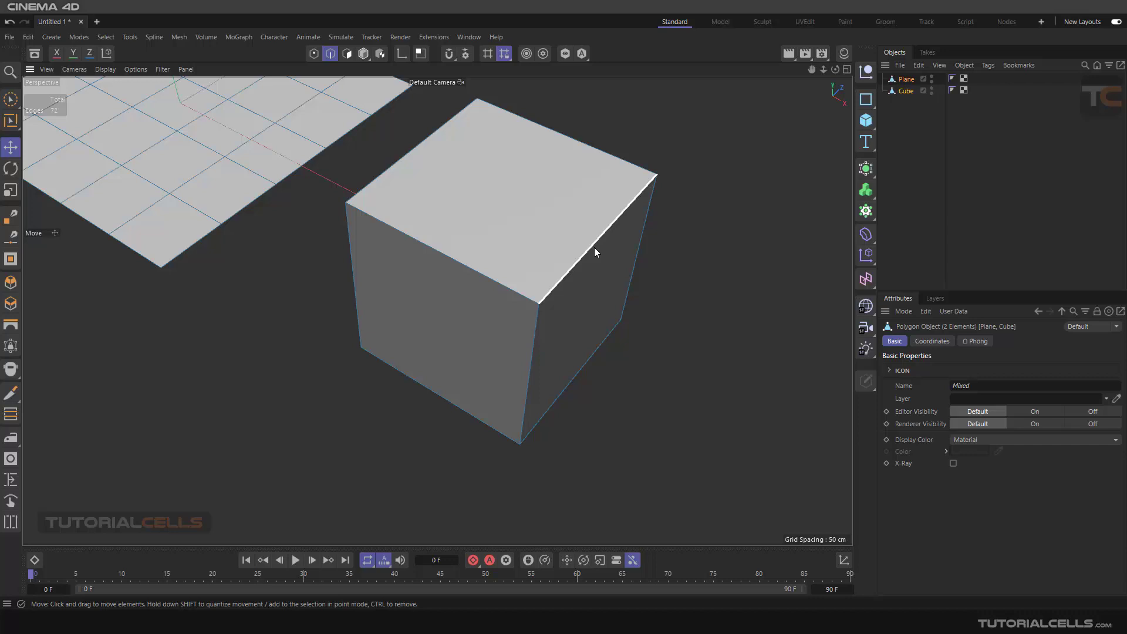
left_click(547, 232)
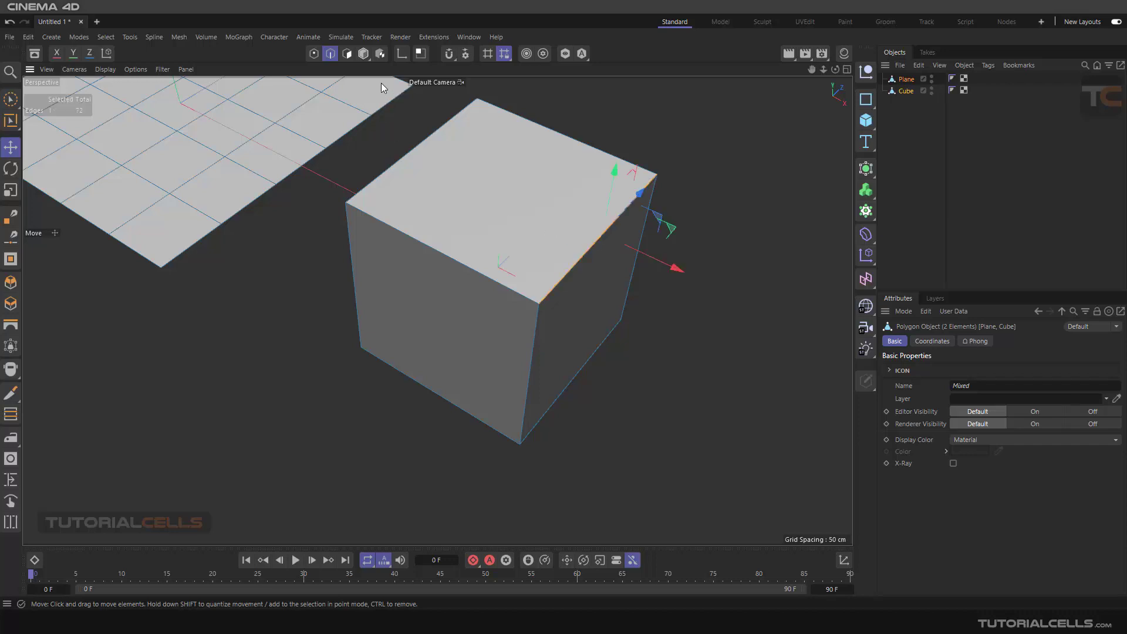
Step: In polygon mode, inset the cube's top polygon with an offset of about 23.9 cm
left_click(347, 53)
left_click(467, 164)
scroll(607, 300, "down", 3)
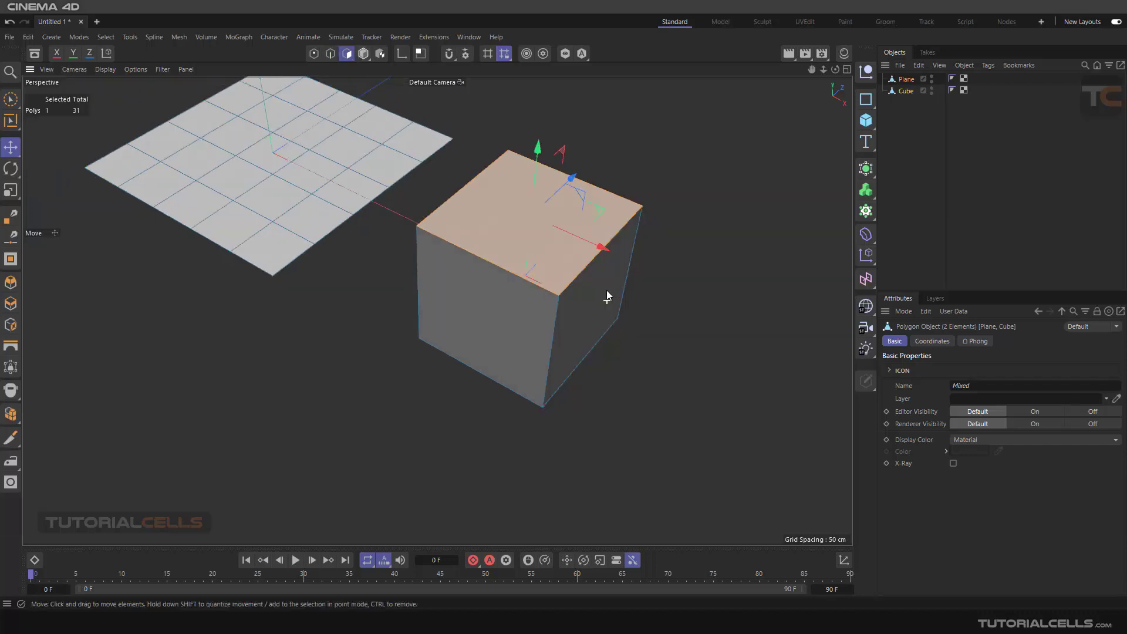
left_click_drag(607, 291, 599, 276, "alt")
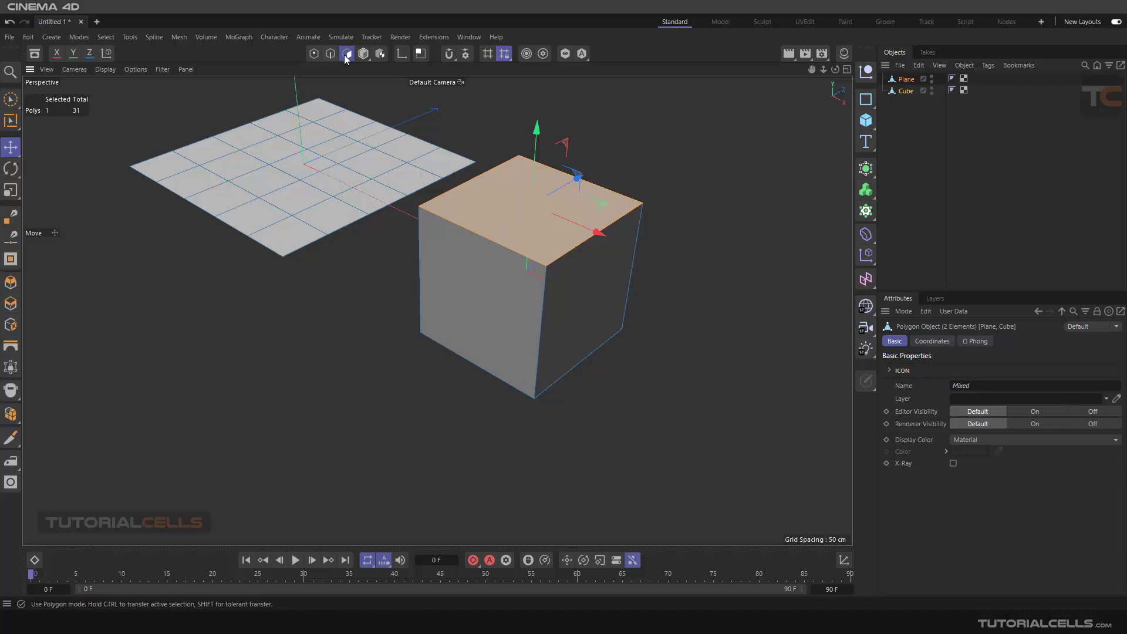
scroll(635, 281, "up", 2)
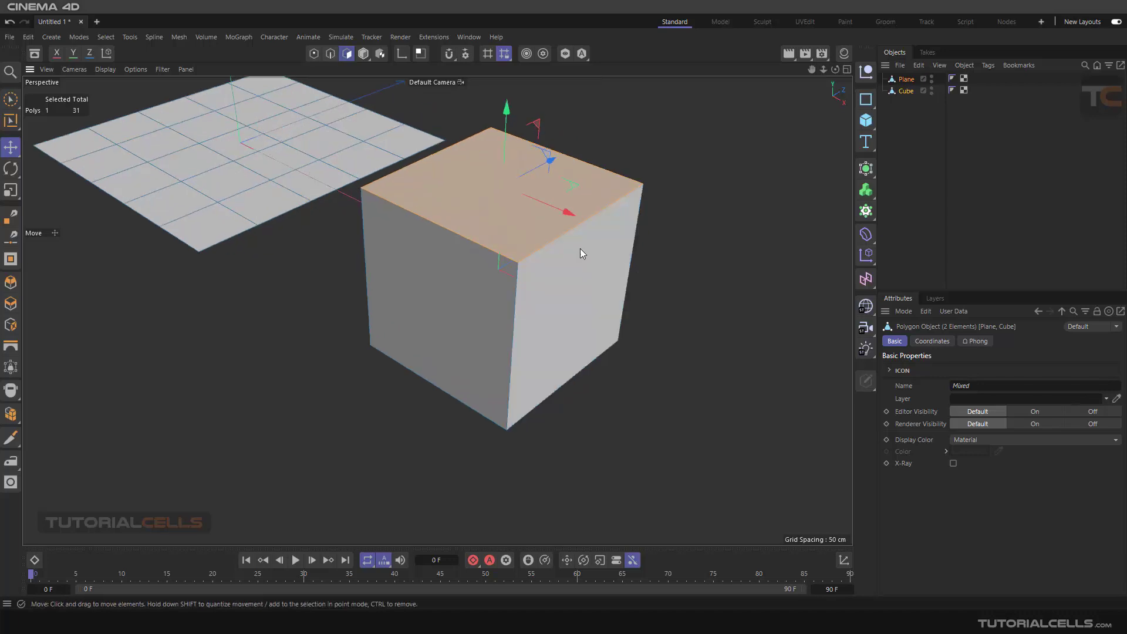
middle_click_drag(532, 223, 545, 254, "alt")
scroll(545, 258, "up", 5)
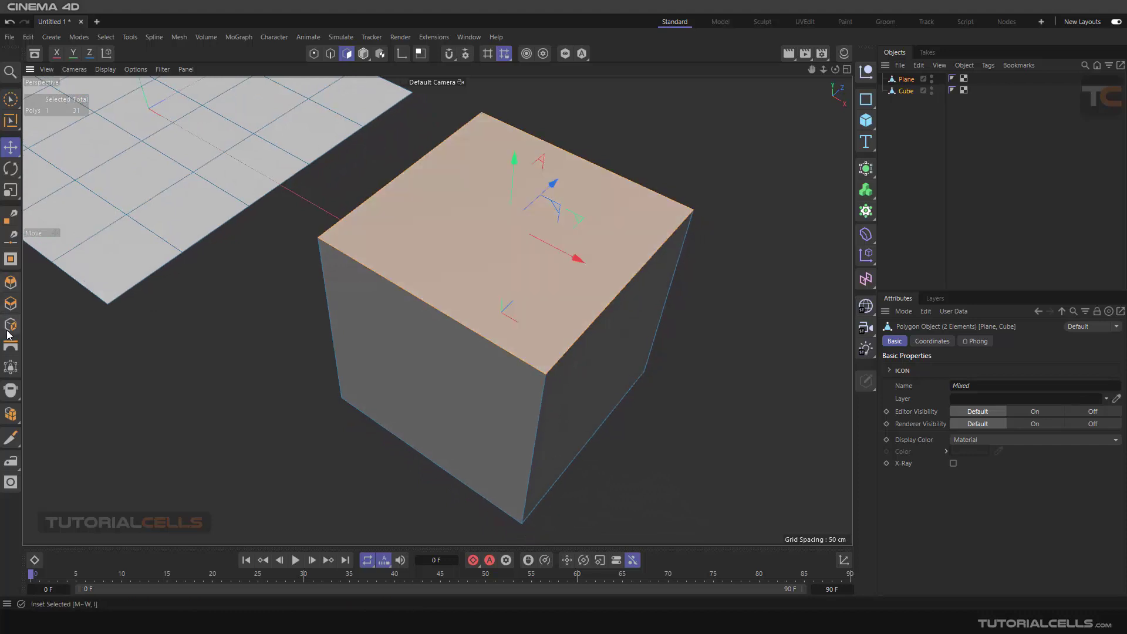
left_click(11, 328)
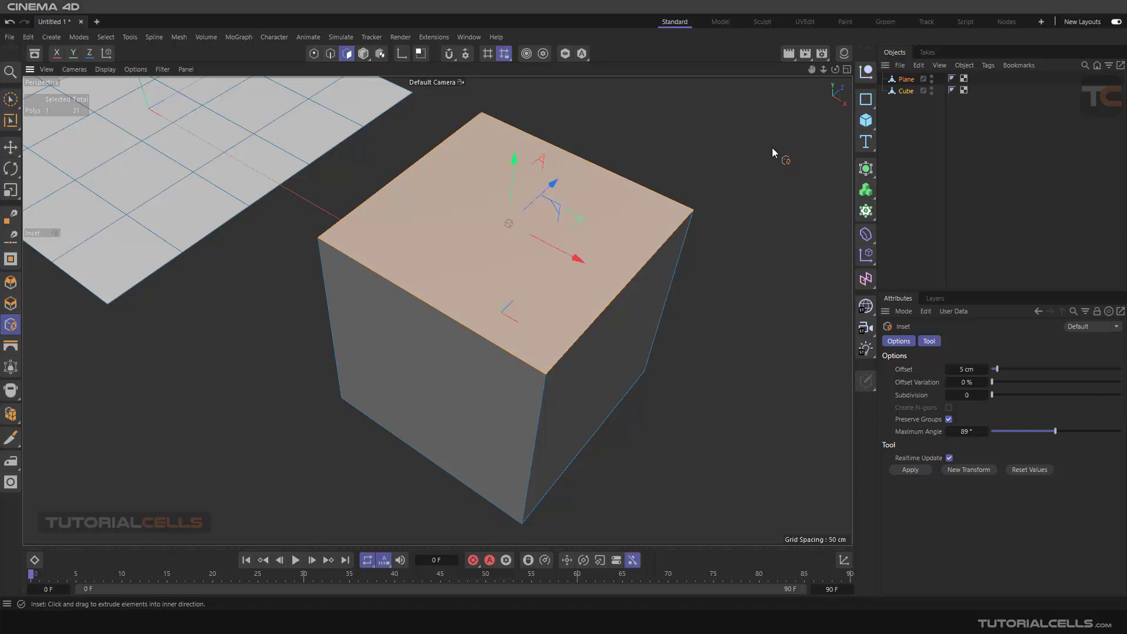
middle_click_drag(752, 160, 715, 158, "alt")
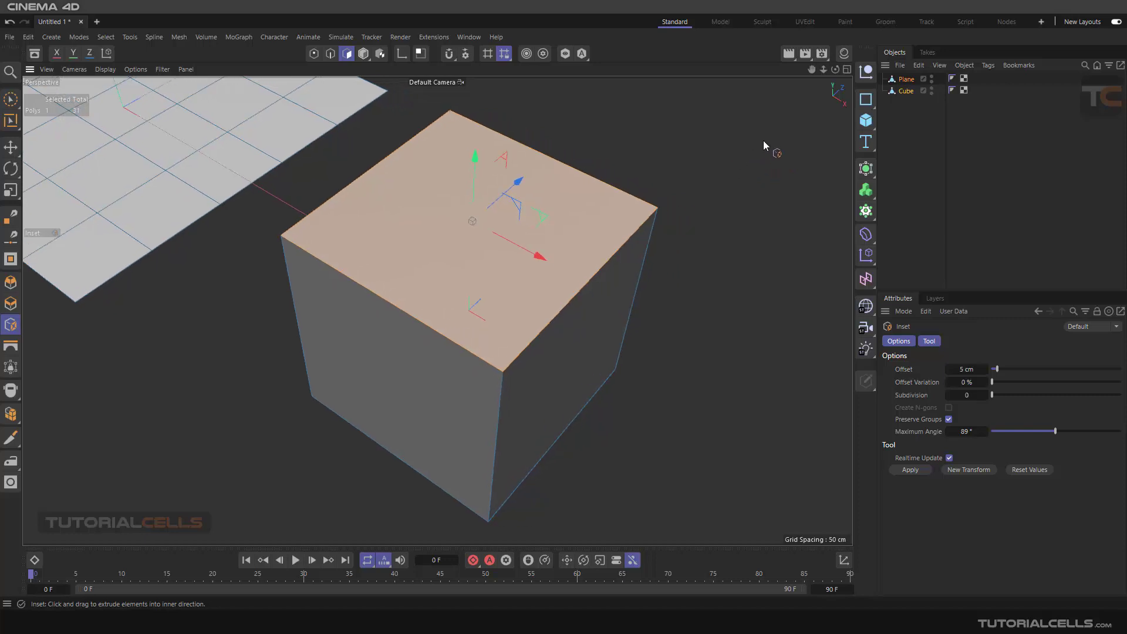
left_click_drag(763, 146, 822, 148)
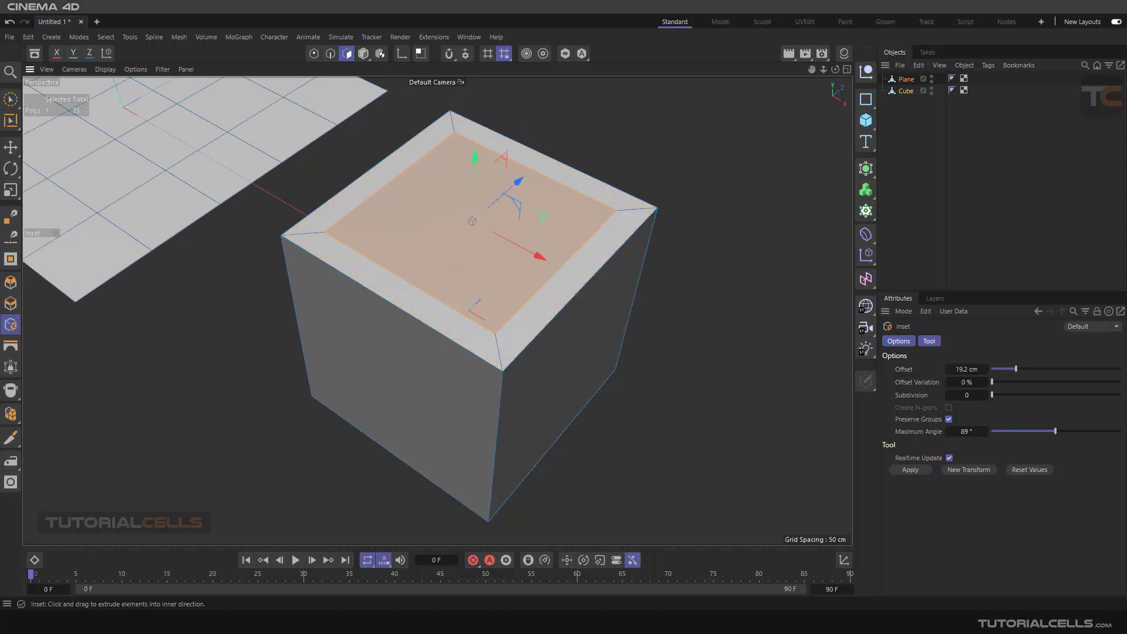
mouse_move(722, 146)
left_mouse_down()
mouse_move(675, 146)
mouse_move(727, 146)
left_mouse_up()
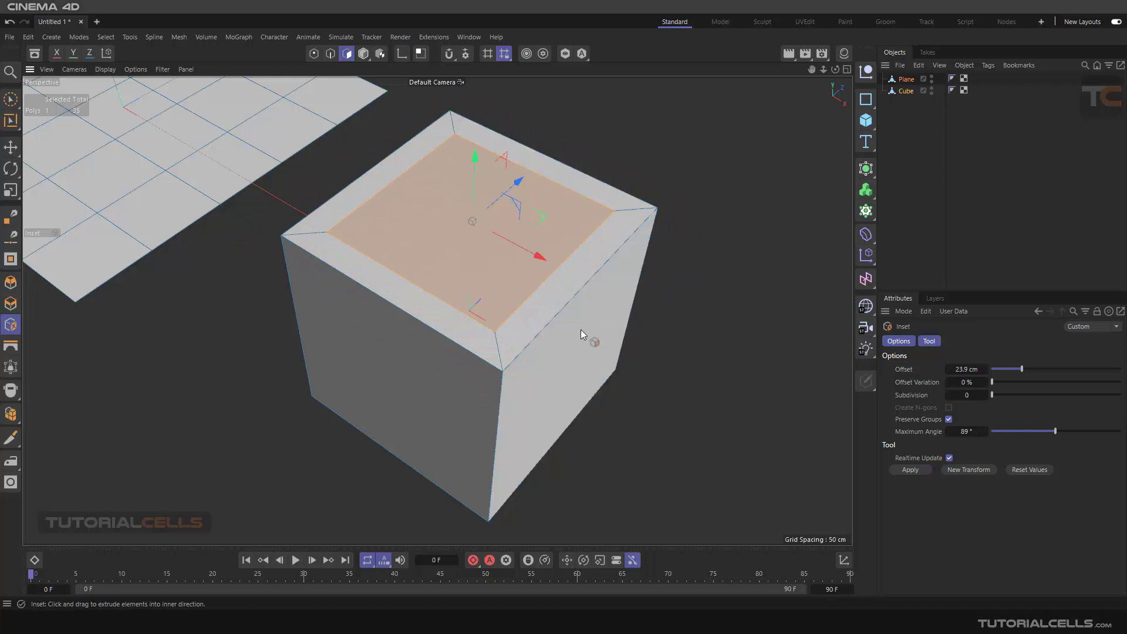
middle_click_drag(521, 267, 536, 264, "alt")
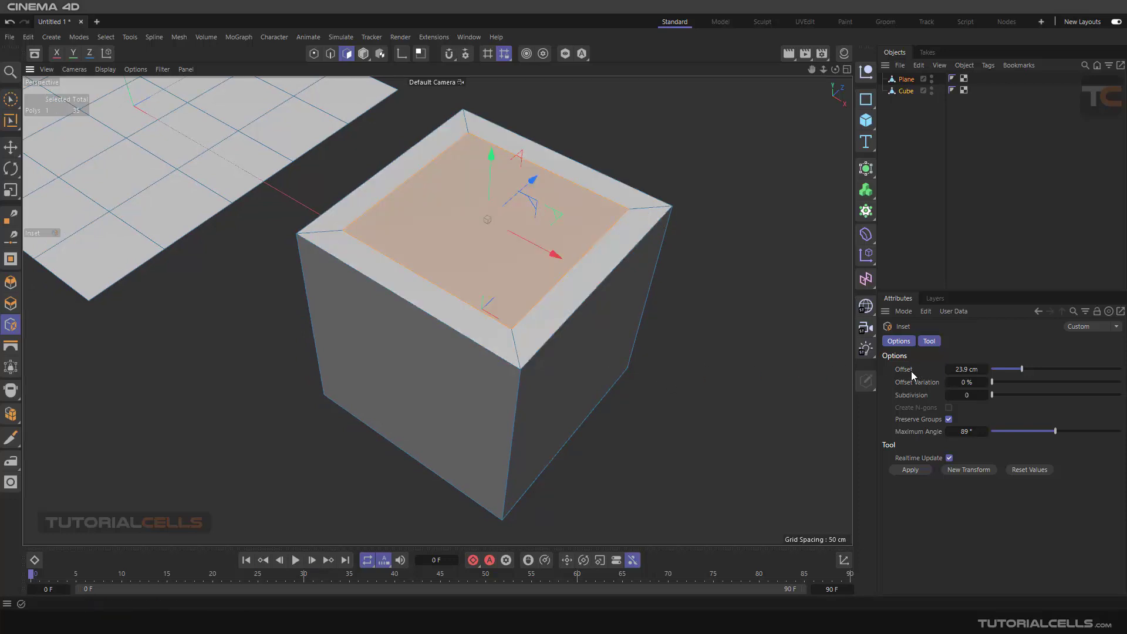
Step: Set the inset's offset to 15 cm and try a second inset of about 16.1 cm inside it
mouse_move(1016, 368)
left_mouse_down()
mouse_move(1048, 375)
mouse_move(1010, 374)
left_mouse_up()
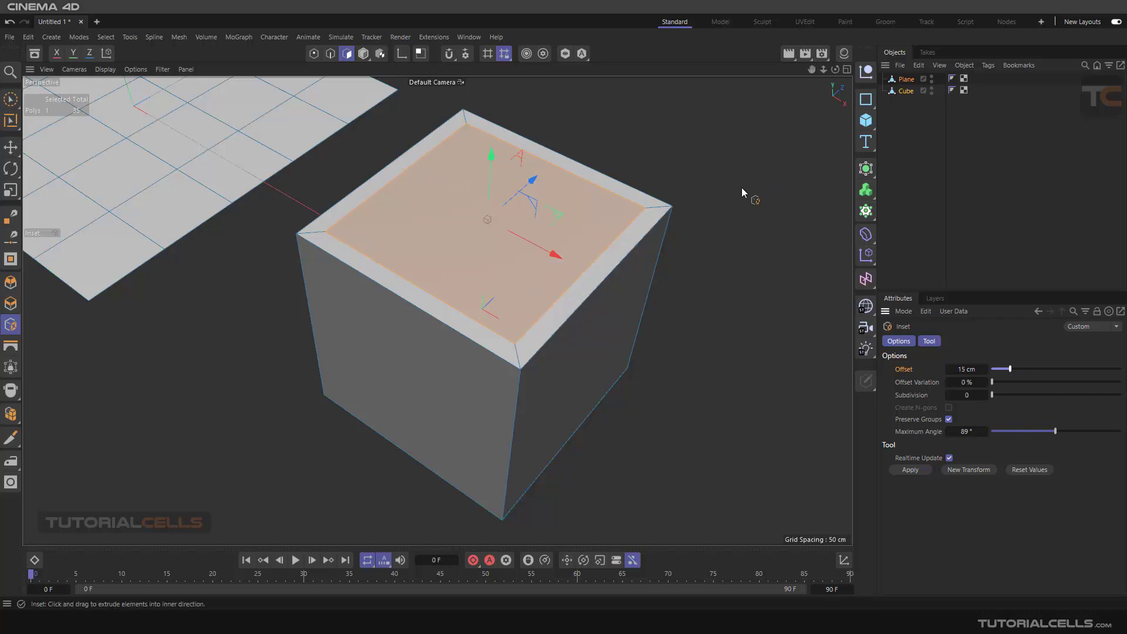
left_click_drag(741, 189, 717, 199)
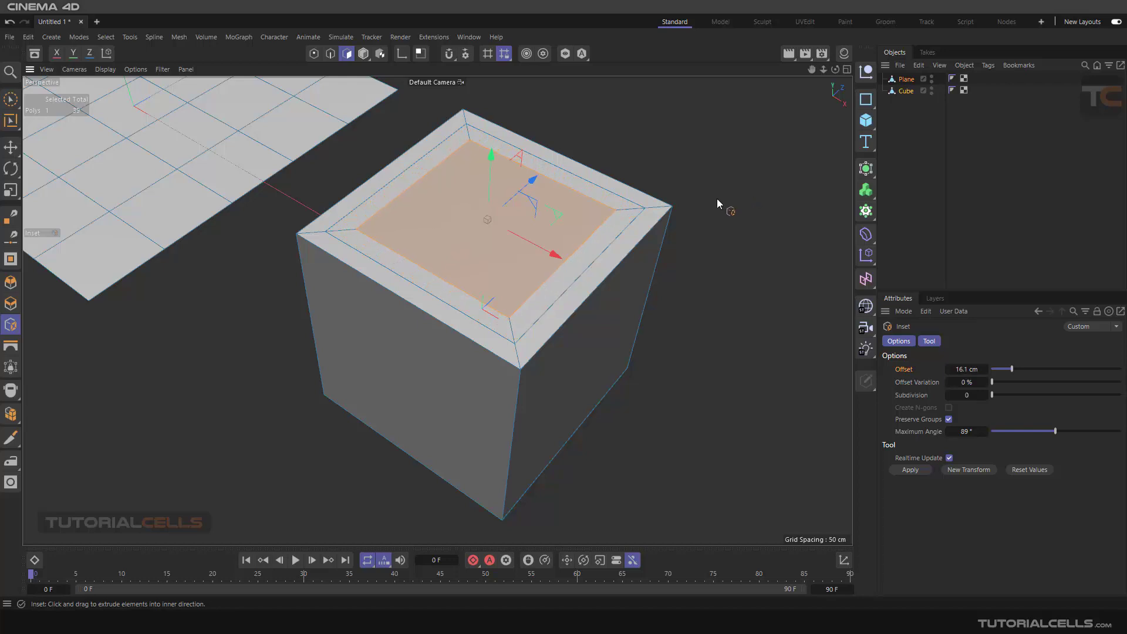
key("ctrl+z")
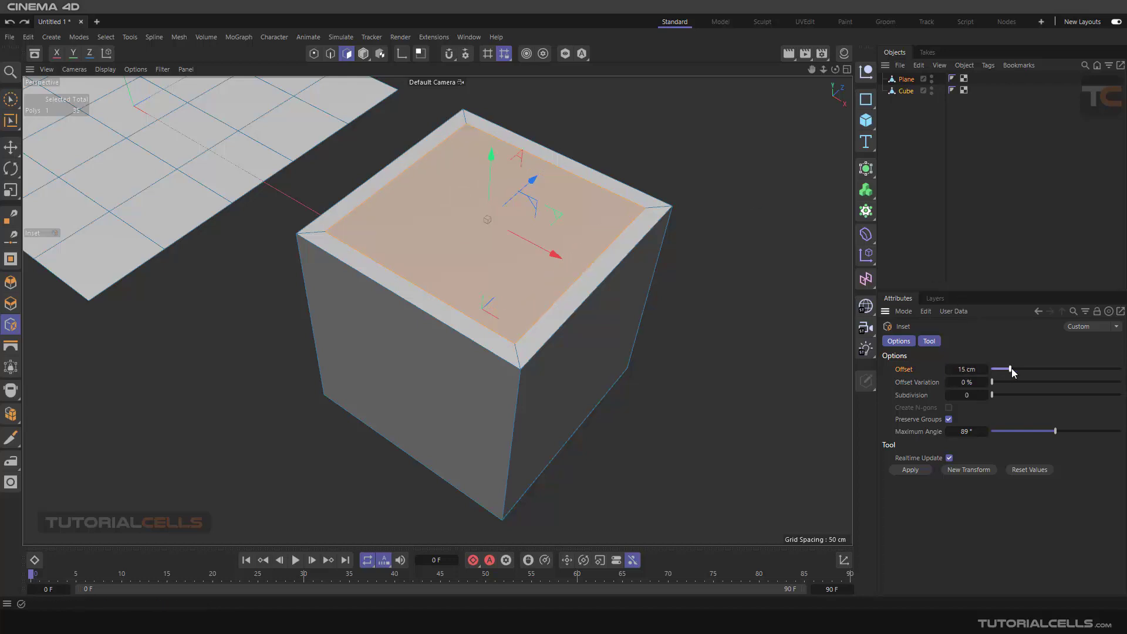
Step: Undo the inset, inset the cube's top polygon again with a 15 cm offset, and clear the selection
key("ctrl+z")
left_click_drag(750, 181, 731, 184)
mouse_move(1011, 371)
left_mouse_down()
mouse_move(1026, 368)
mouse_move(1010, 366)
left_mouse_up()
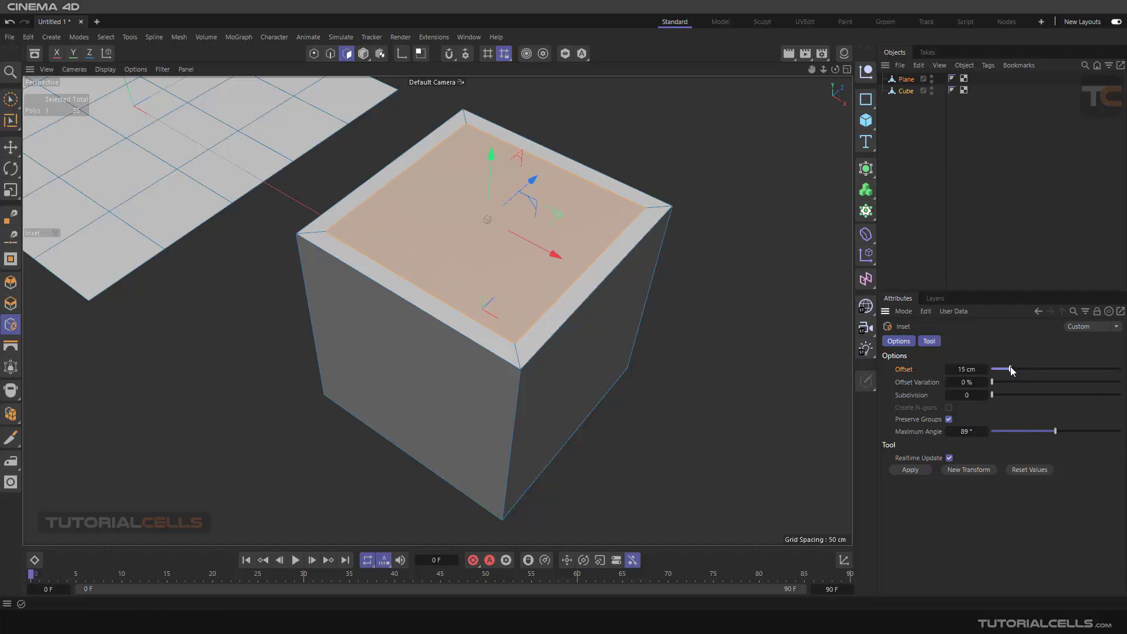
left_click(695, 250)
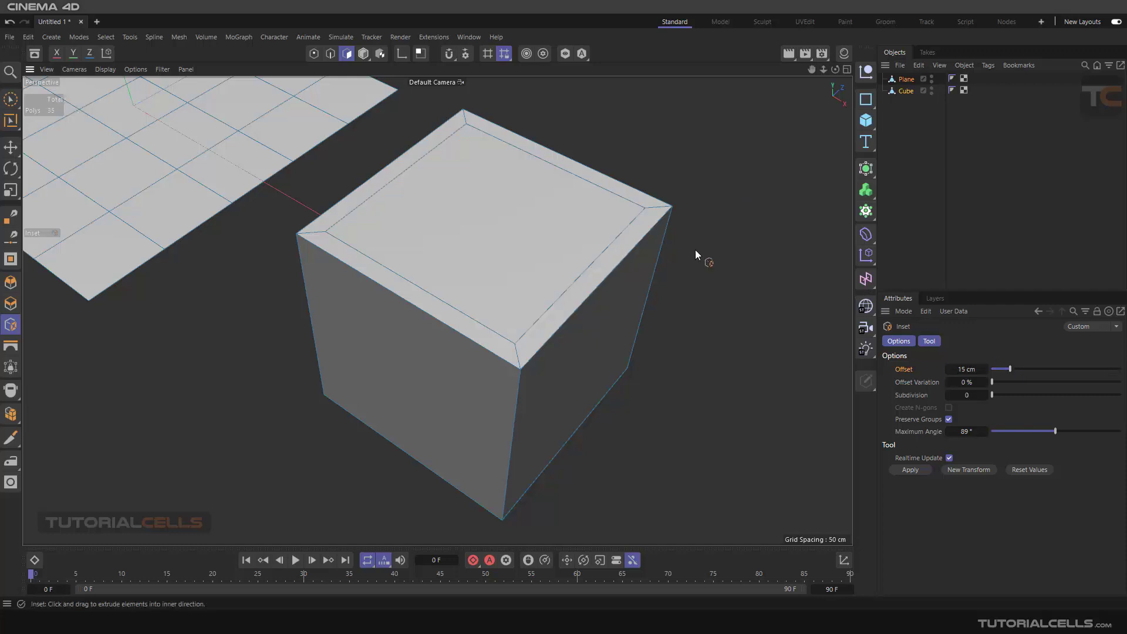
Step: Undo the deselection and the inset, and inset the cube's top polygon with a 23 cm offset
key("ctrl+z")
key("ctrl+z")
left_click_drag(739, 186, 790, 186)
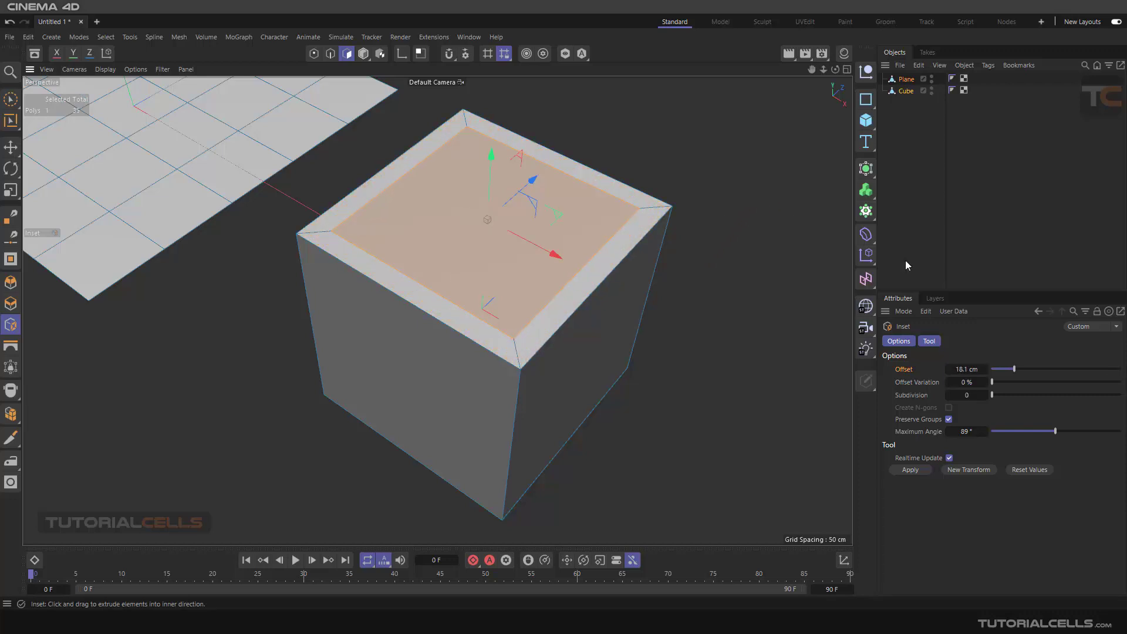
mouse_move(1012, 368)
left_mouse_down()
mouse_move(1047, 371)
mouse_move(1008, 371)
mouse_move(1045, 377)
mouse_move(1023, 376)
left_mouse_up()
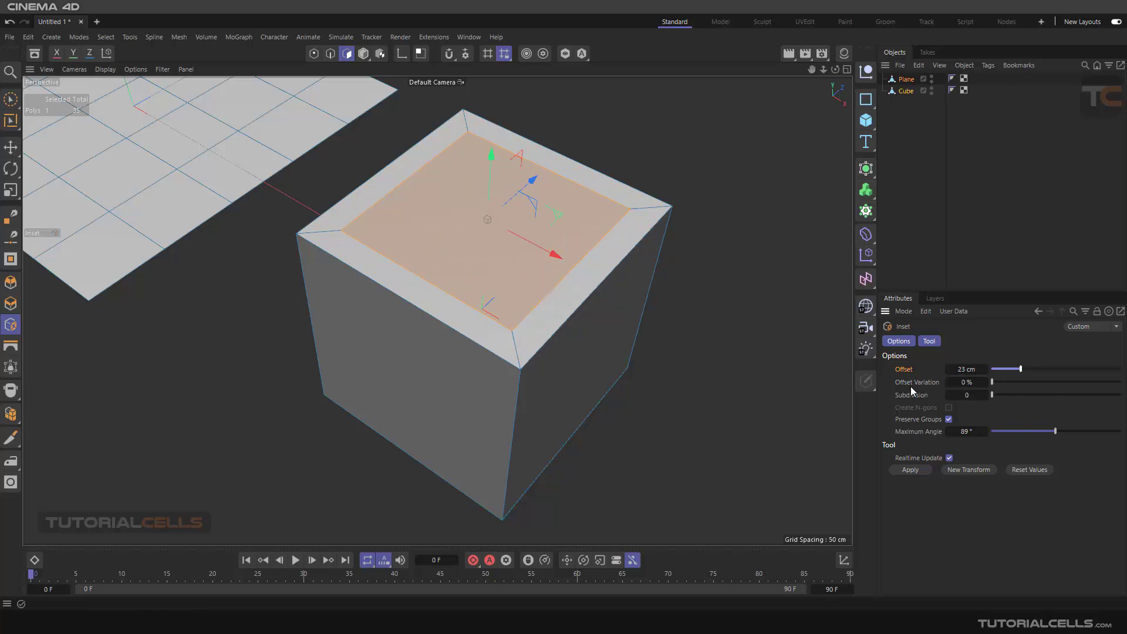
Step: Select the Plane object alone and select all of its polygons
scroll(302, 198, "down", 2)
middle_click_drag(301, 199, 626, 308, "alt")
middle_click_drag(408, 184, 494, 224, "alt")
left_click(905, 79)
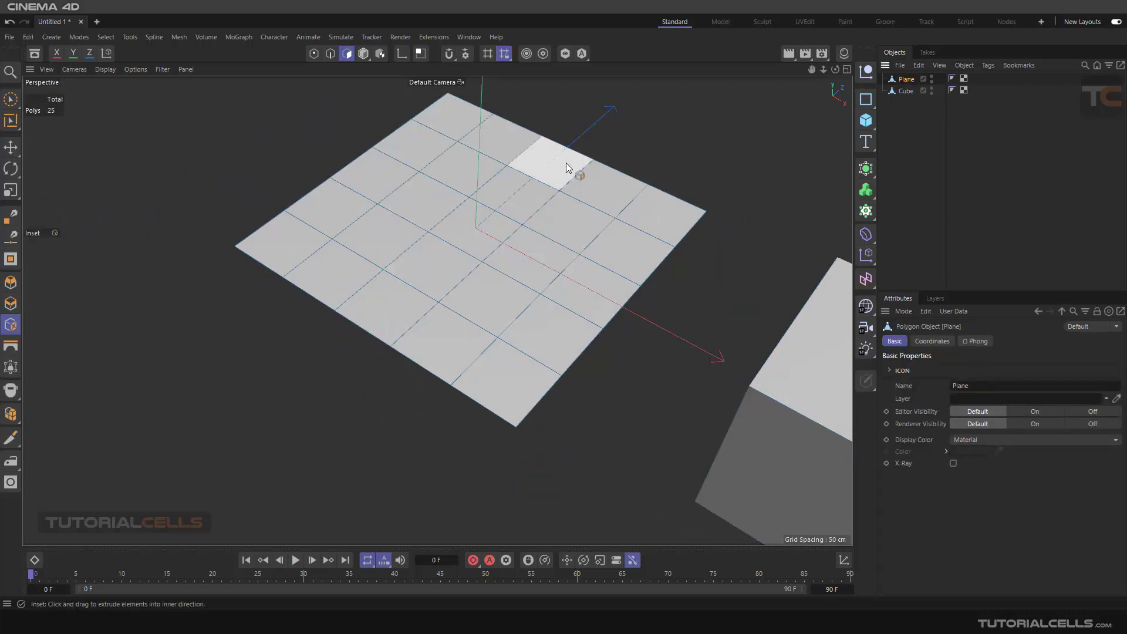
key("ctrl+a")
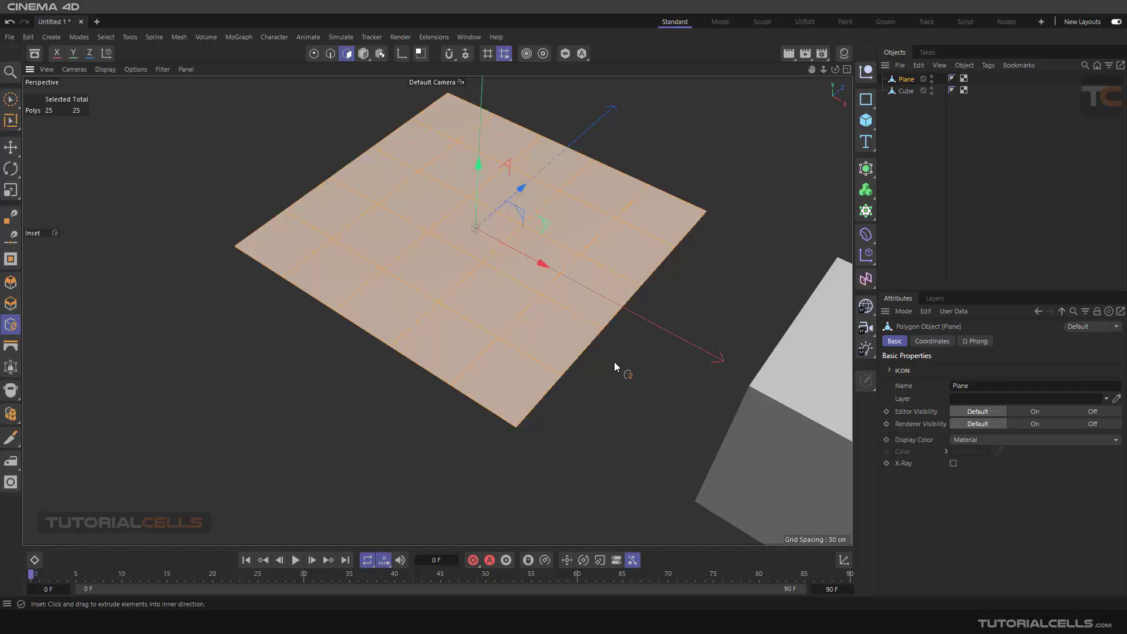
scroll(484, 228, "up", 2)
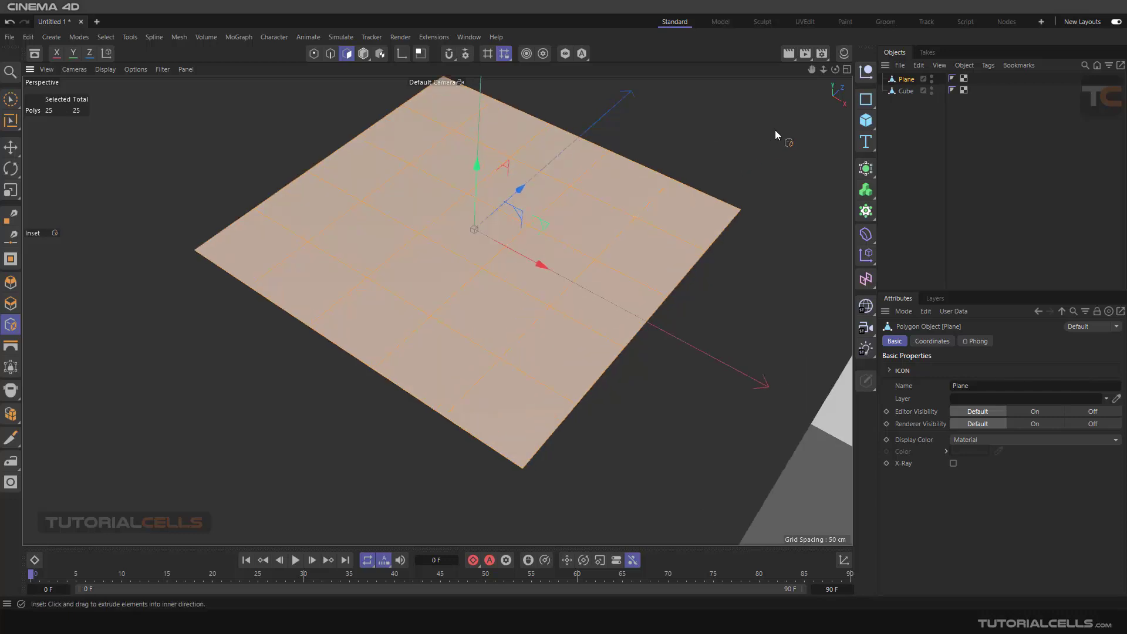
Step: Inset all of the Plane's polygons by about 14.4 cm and turn off Preserve Groups so each polygon is inset individually
left_click_drag(775, 131, 810, 131)
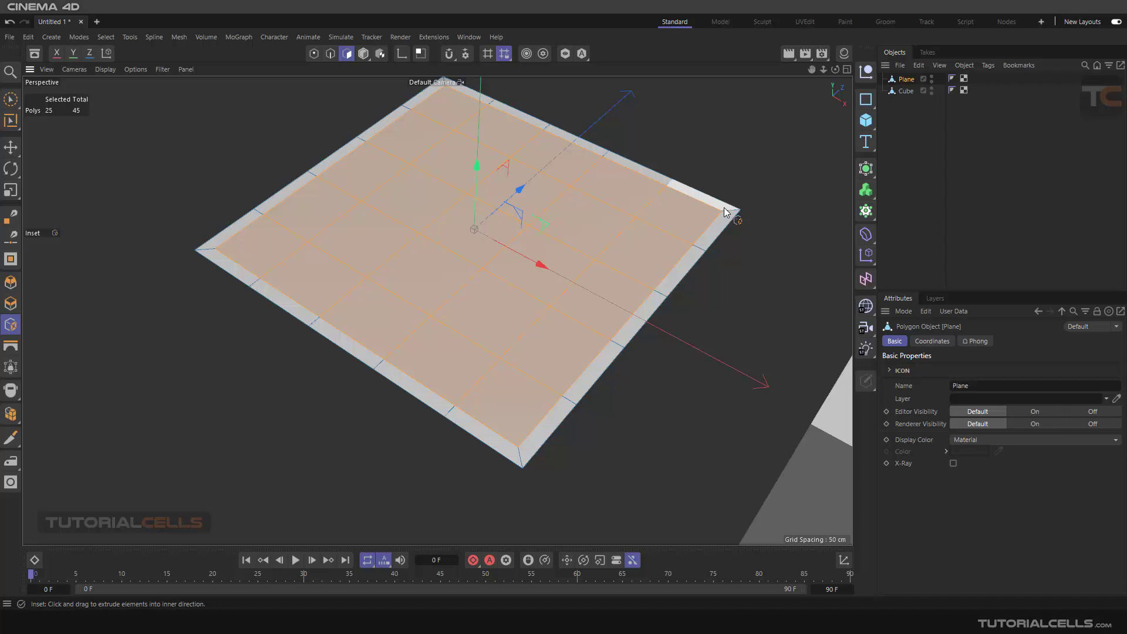
left_click(10, 329)
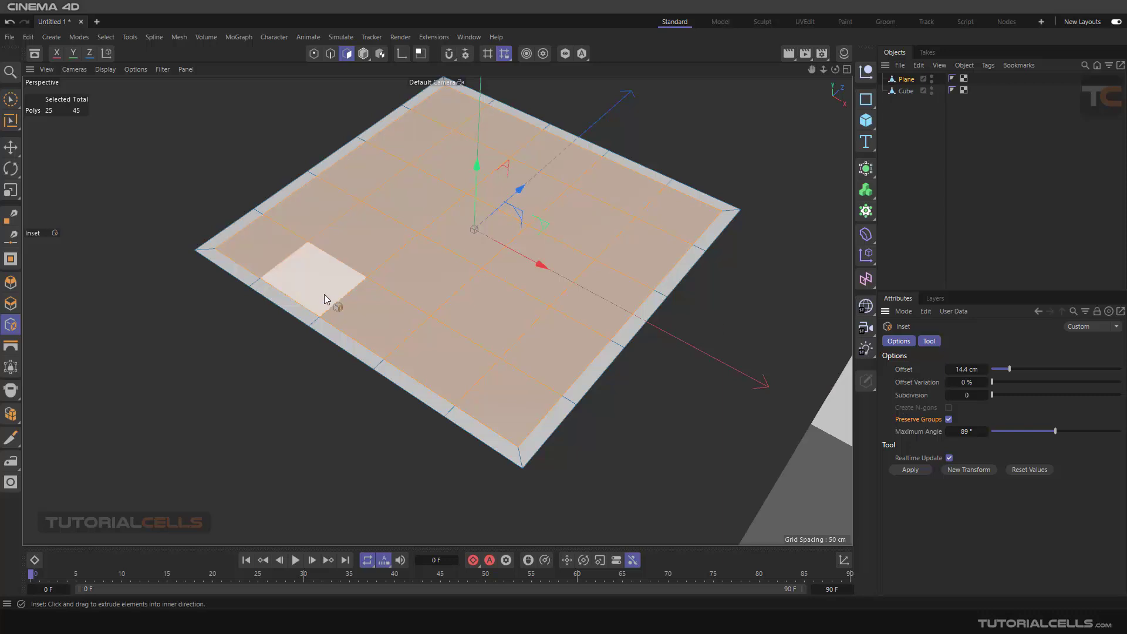
left_click(949, 421)
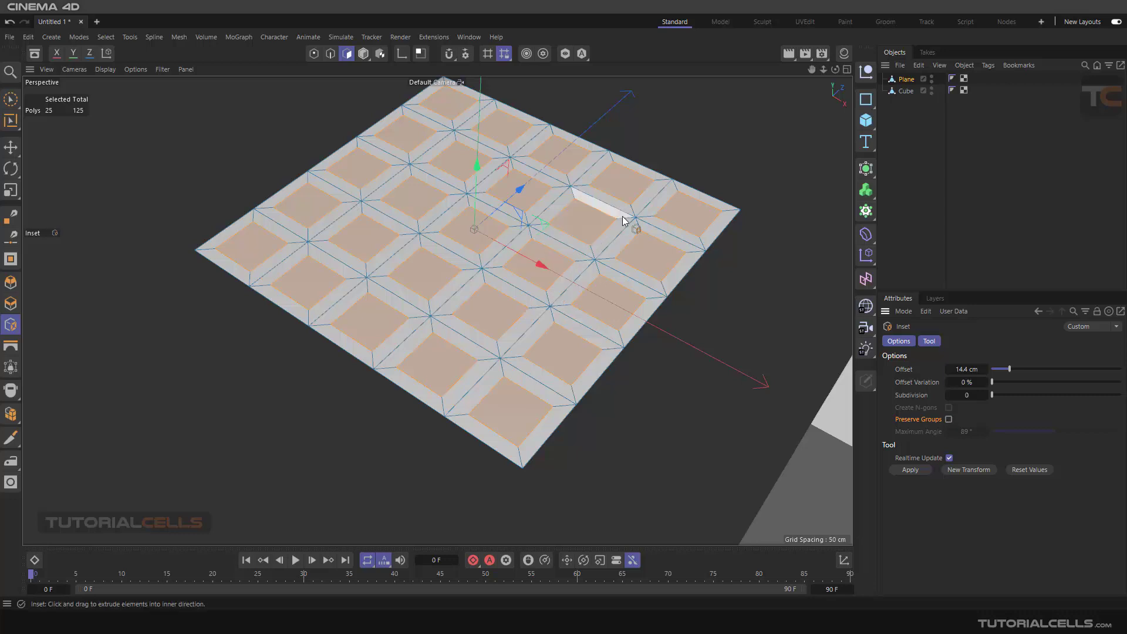
middle_click_drag(664, 213, 635, 220, "alt")
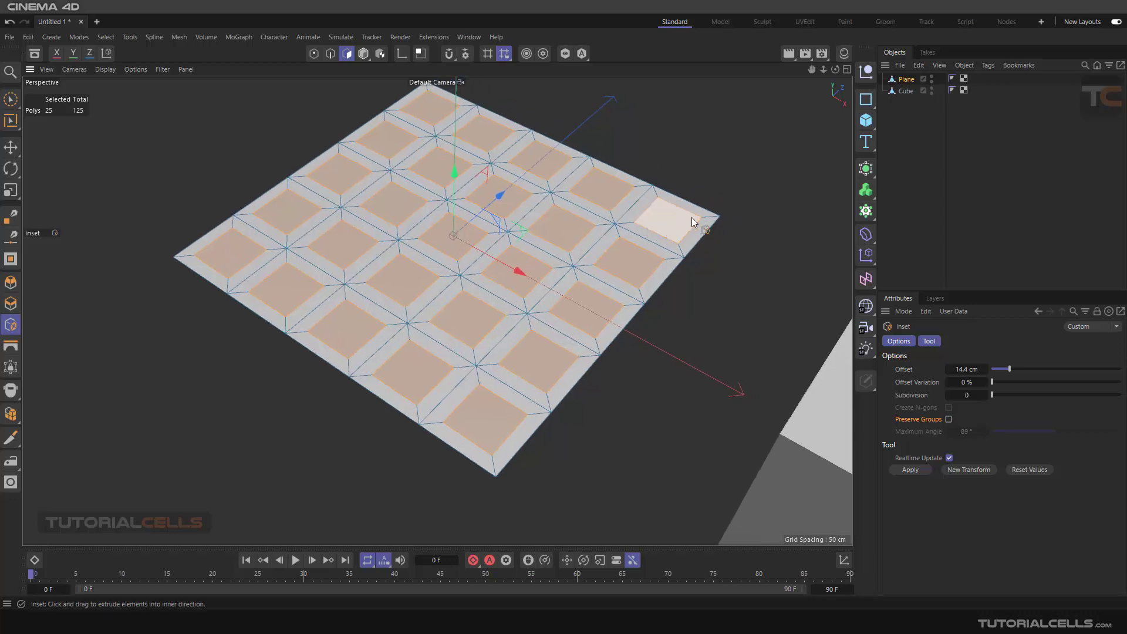
Step: Set the Plane inset's offset to 15 cm and its Offset Variation to 79%, and reduce the variation to 62%
left_click_drag(1009, 369, 1012, 369)
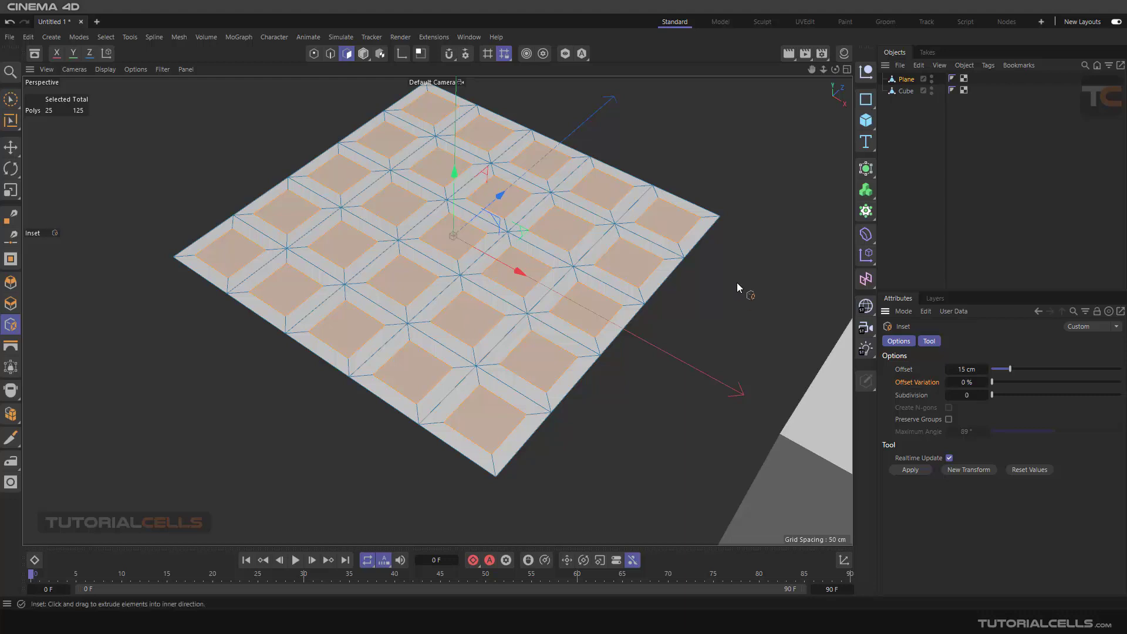
left_click_drag(992, 381, 1097, 389)
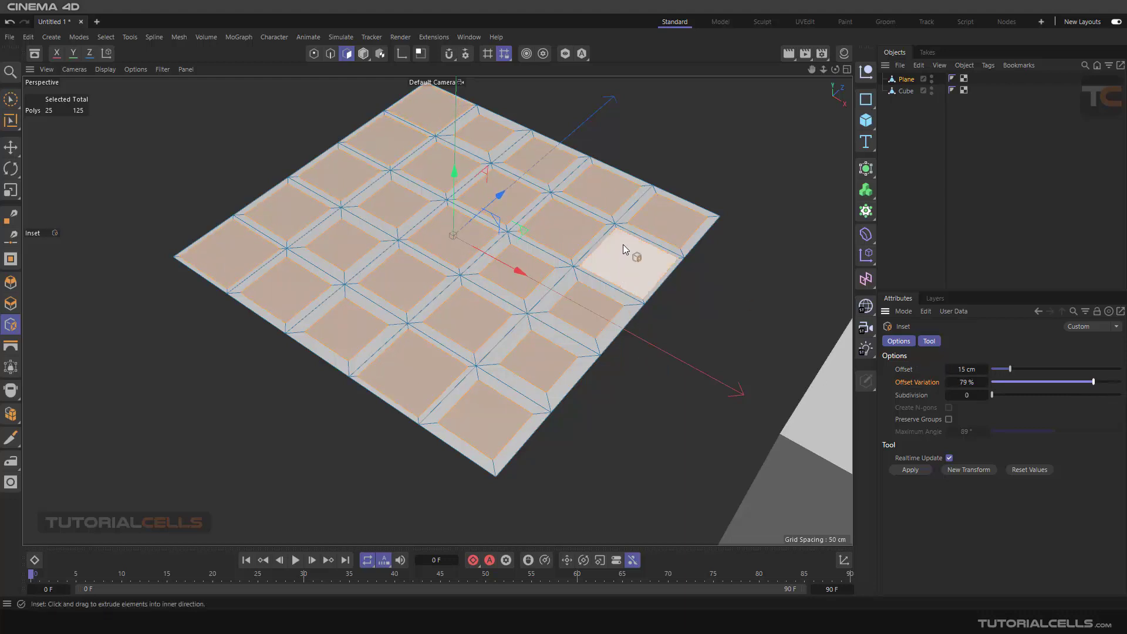
left_click_drag(419, 143, 534, 302, "alt")
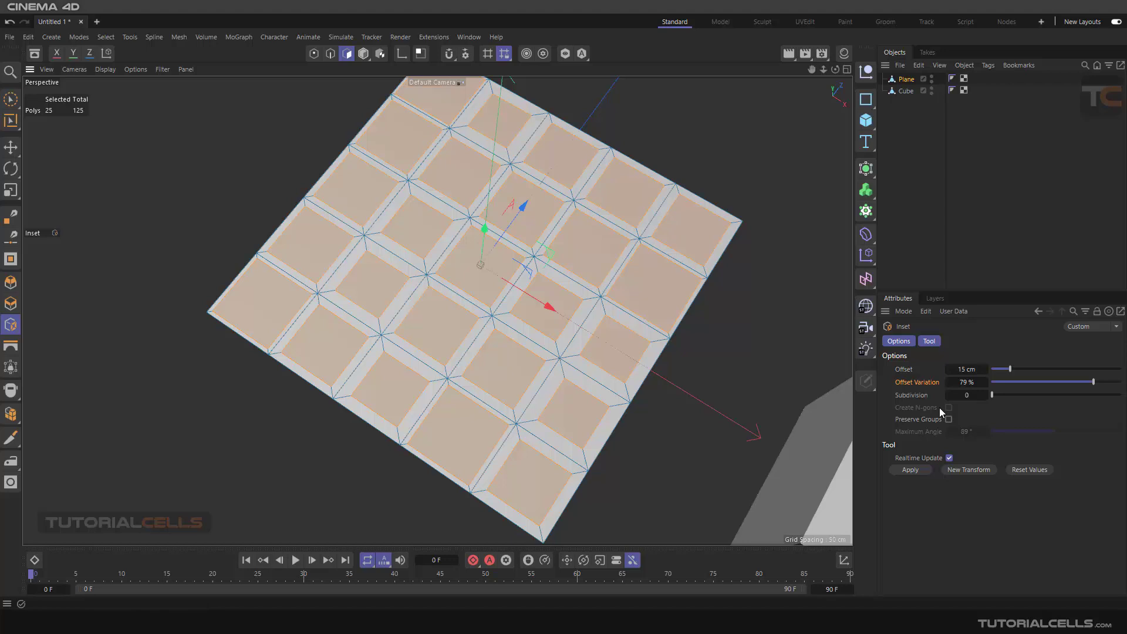
mouse_move(1086, 388)
left_mouse_down()
mouse_move(1068, 375)
mouse_move(1080, 383)
left_mouse_up()
left_click_drag(752, 322, 515, 197, "alt")
Step: Undo the Plane's inset and selection, and undo the inset on the cube's top polygon
key("ctrl+z")
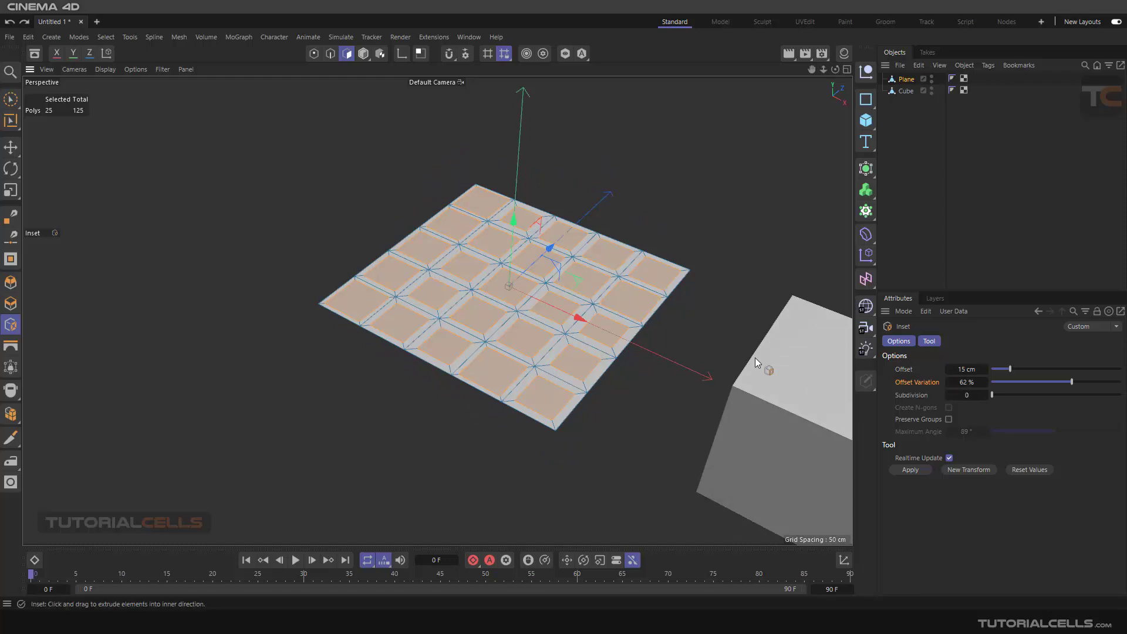
middle_click_drag(755, 358, 391, 266, "alt")
left_click(903, 397)
scroll(516, 276, "up", 1)
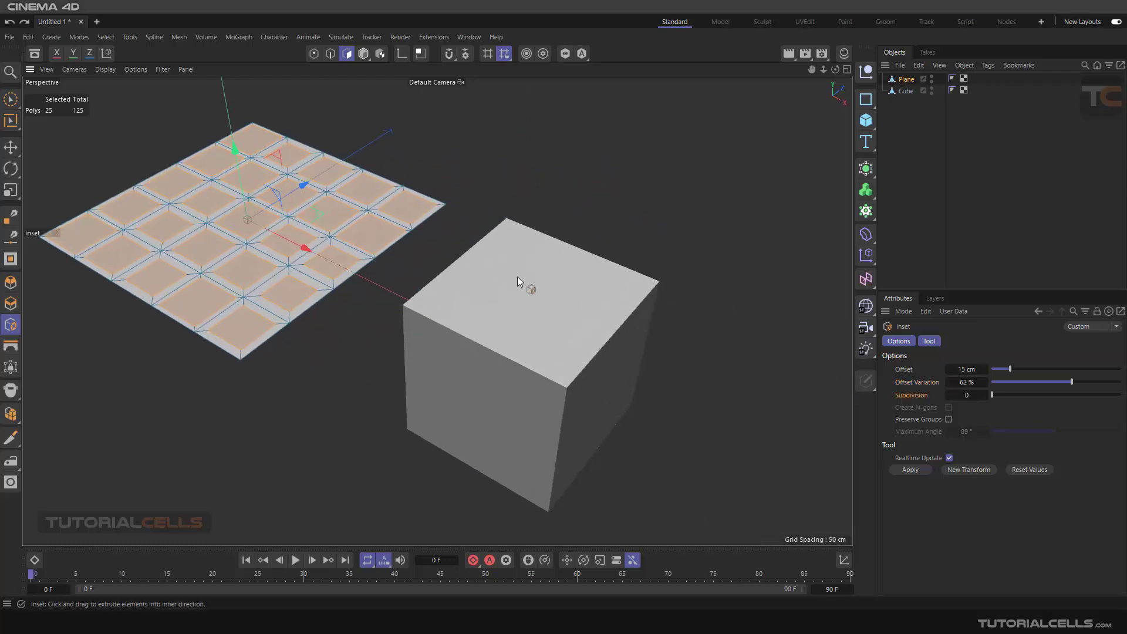
left_click(896, 92)
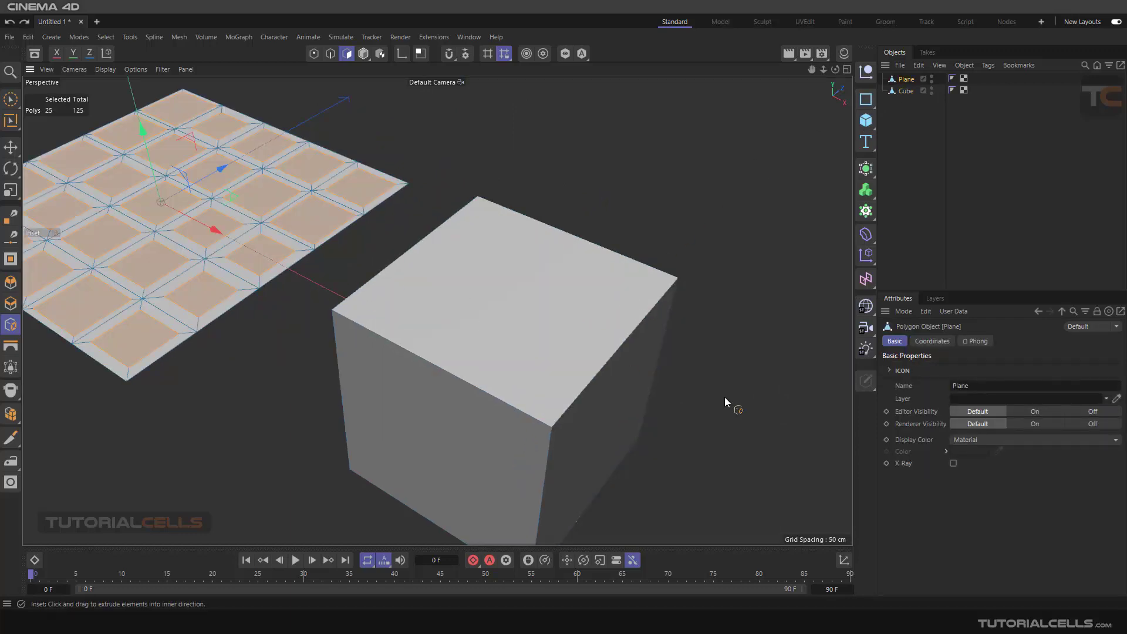
key("ctrl+z")
key("ctrl+z")
key("ctrl+z")
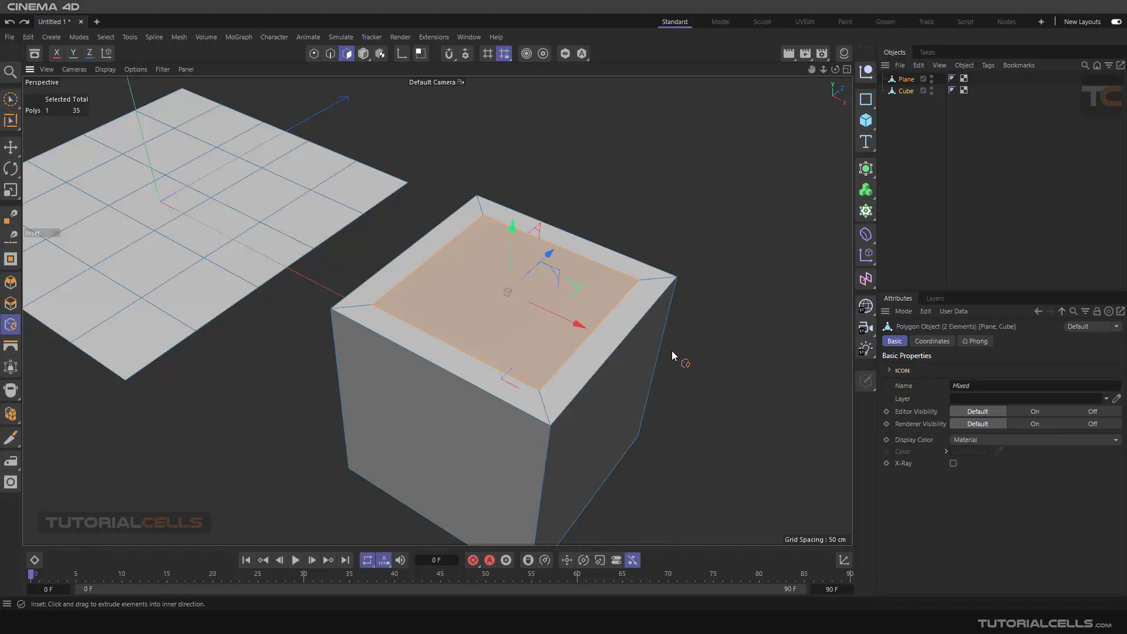
key("ctrl+z")
Step: Inset the cube's top polygon with an offset of about 40.7 cm
left_click_drag(711, 238, 840, 269)
scroll(651, 290, "up", 3)
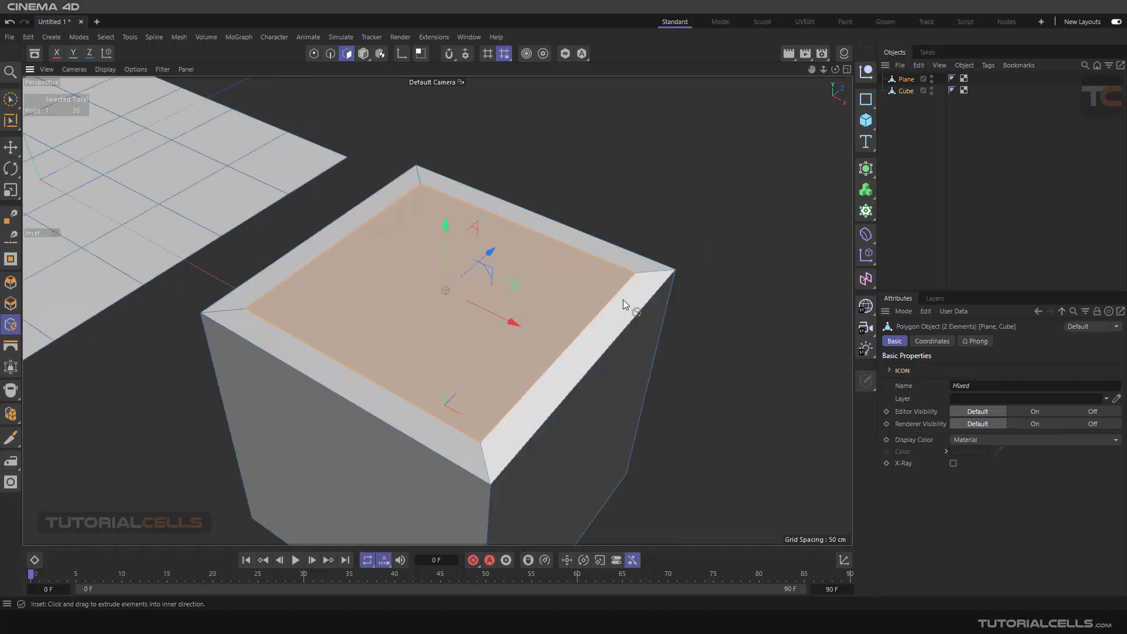
middle_click_drag(623, 297, 673, 236, "alt")
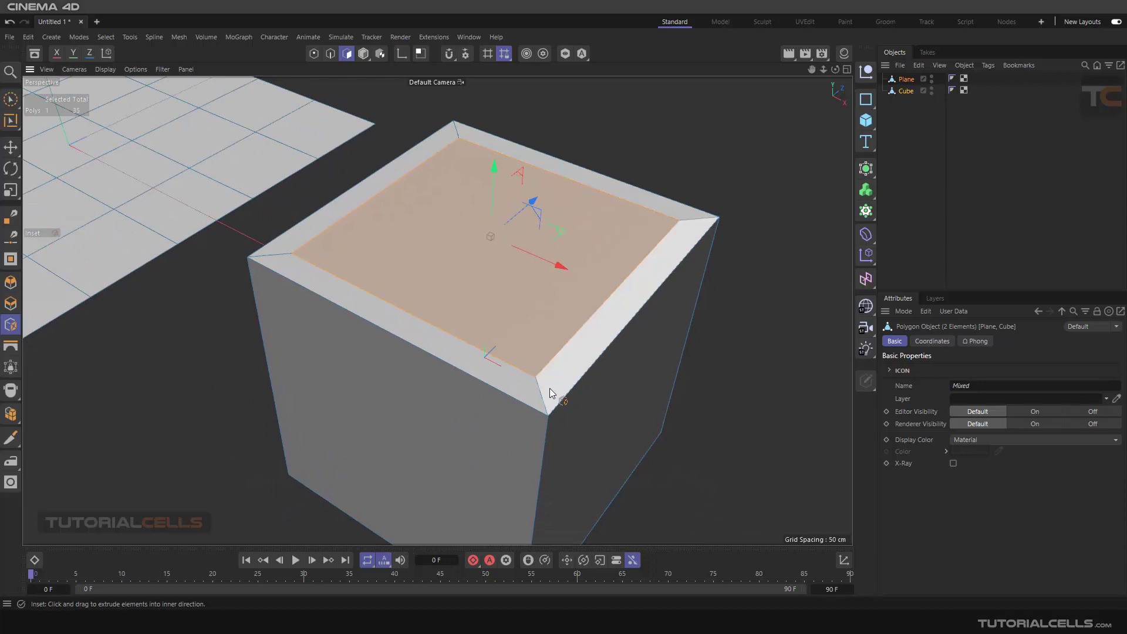
Step: Set the top inset's Subdivision to 3 and switch Create N-gons on and off again
left_click(11, 325)
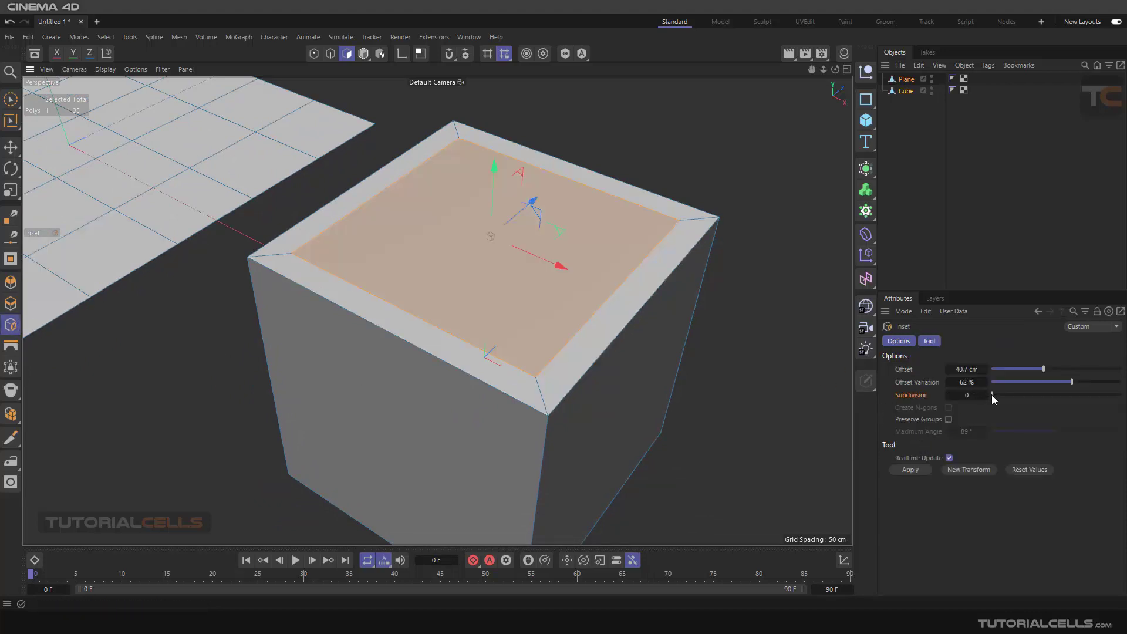
left_click_drag(995, 394, 1030, 394)
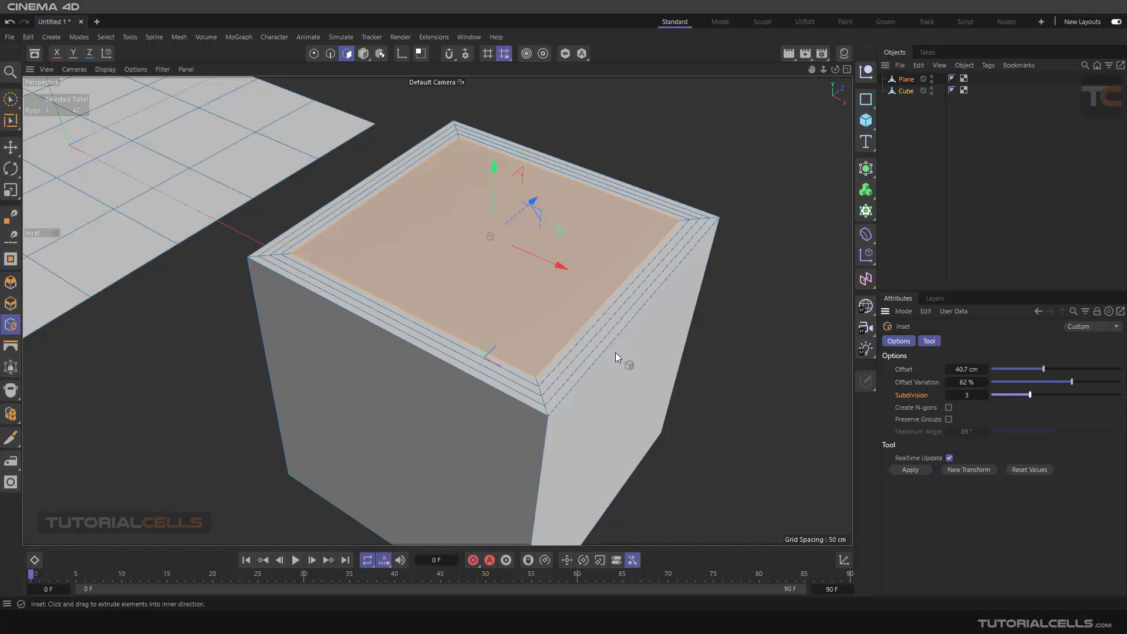
left_click(949, 407)
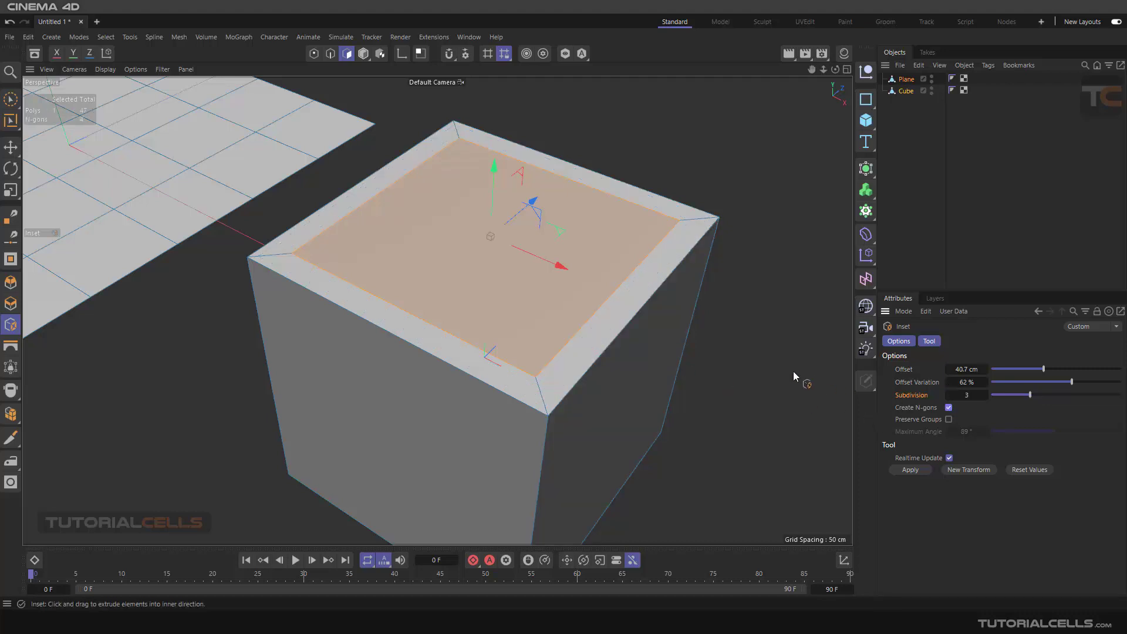
left_click(949, 408)
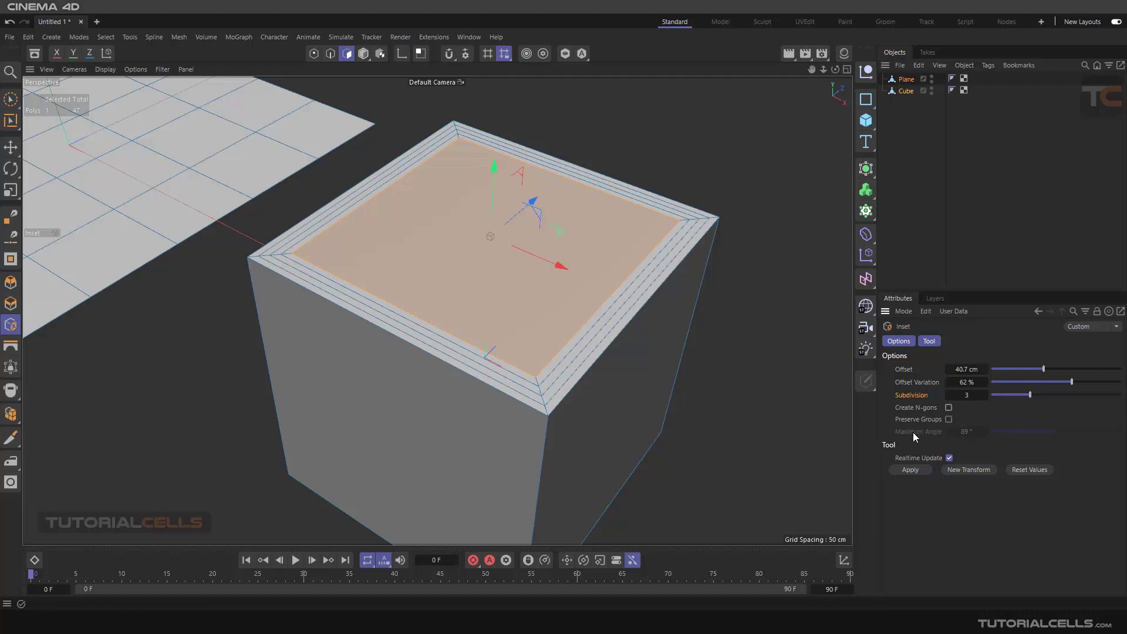
Step: Undo the cube's subdivided inset and select the adjacent side polygon together with the top polygon
scroll(641, 305, "down", 5)
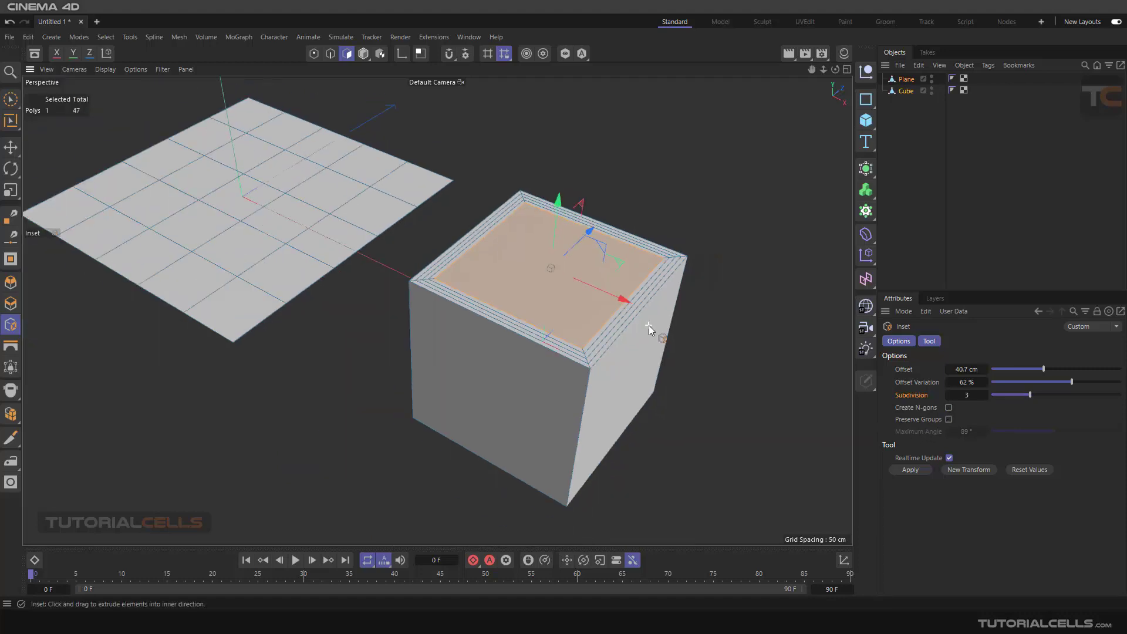
key("ctrl+z")
middle_click_drag(651, 324, 599, 291, "alt")
scroll(594, 306, "up", 1)
left_click(597, 309, "shift")
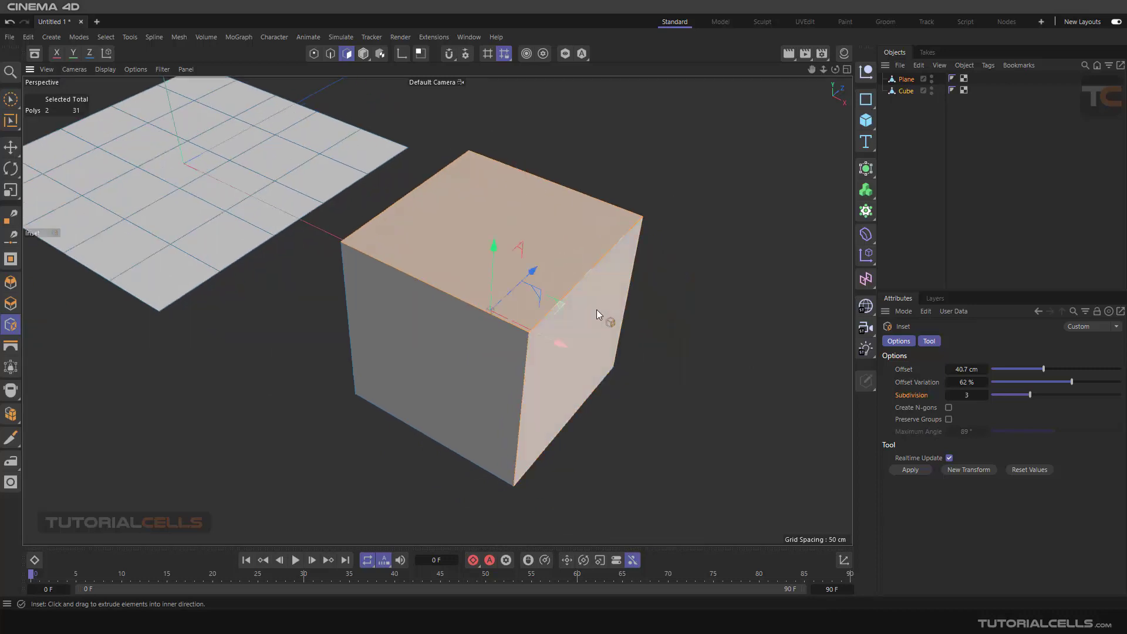
Step: Inset the cube's selected top and side polygons with an offset of about 17.4 cm
mouse_move(676, 324)
left_mouse_down("alt")
mouse_move(530, 307)
mouse_move(658, 307)
mouse_move(669, 321)
mouse_move(660, 327)
left_mouse_up("alt")
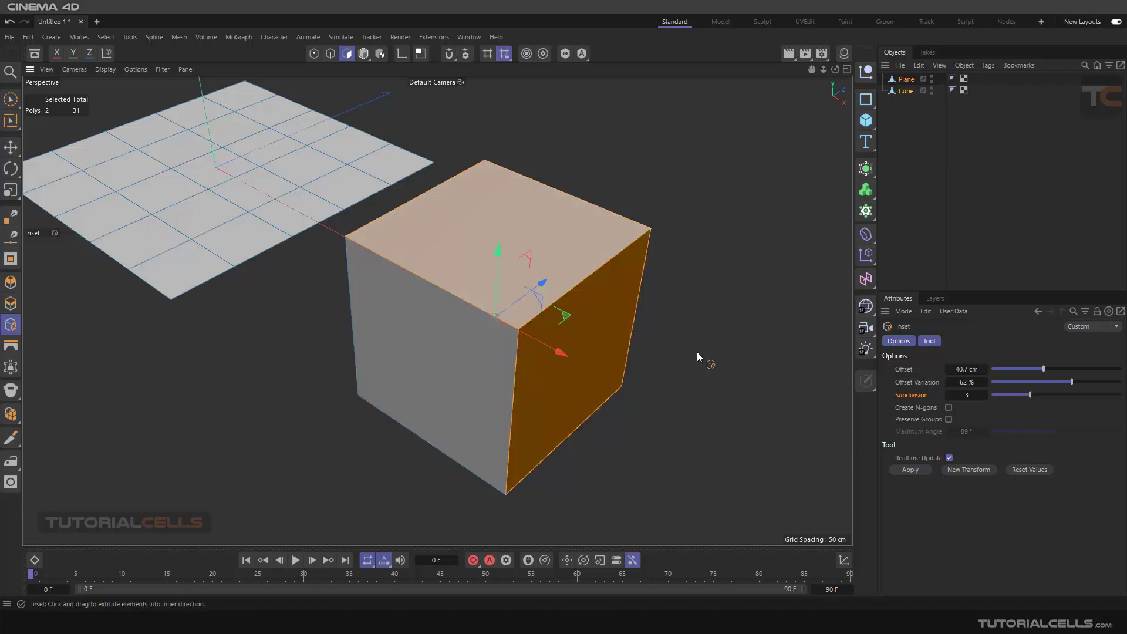
left_click_drag(667, 350, 687, 329, "alt")
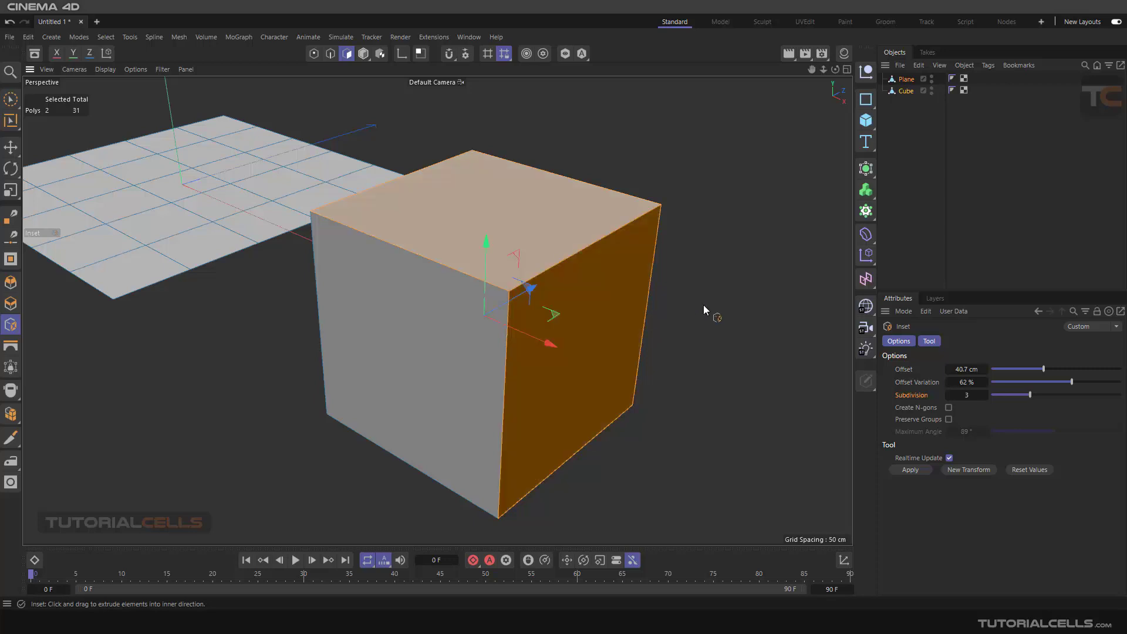
left_click_drag(793, 394, 839, 393)
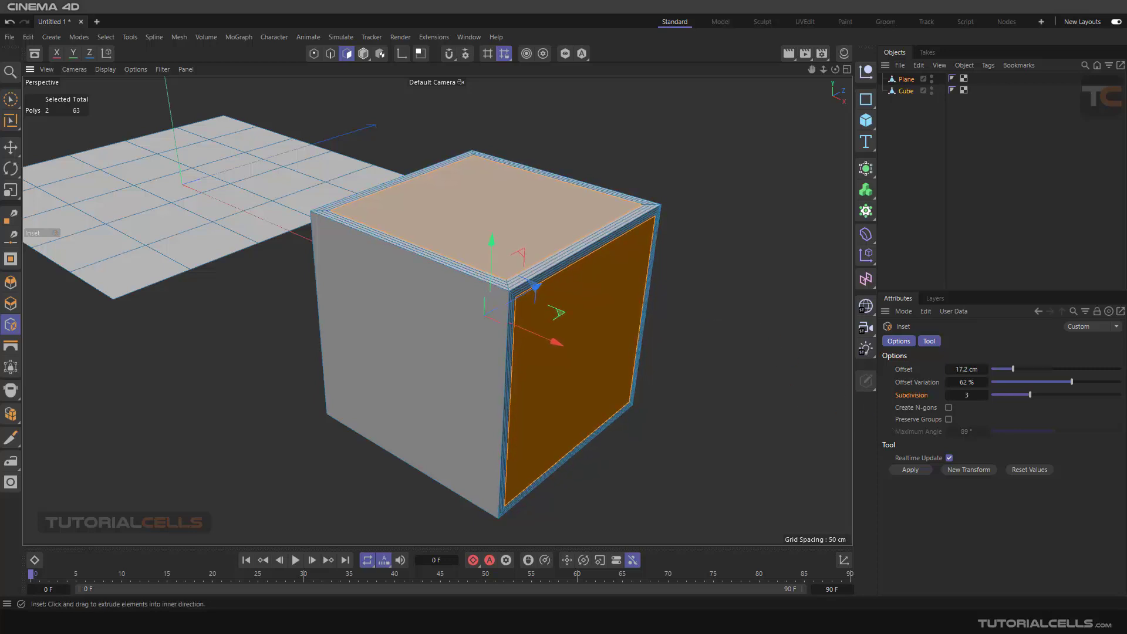
Step: Reset the Inset tool's values to their defaults and show both the Options and Tool settings
left_click(1023, 471)
left_click(928, 342)
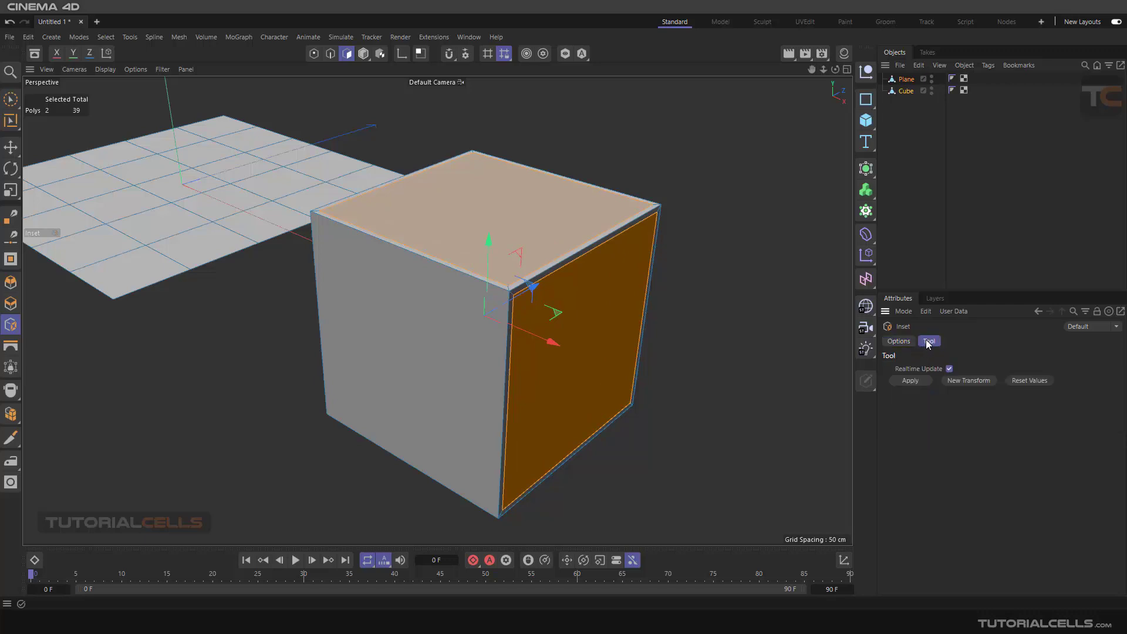
left_click(899, 341)
left_click(922, 341)
left_click(901, 342, "shift")
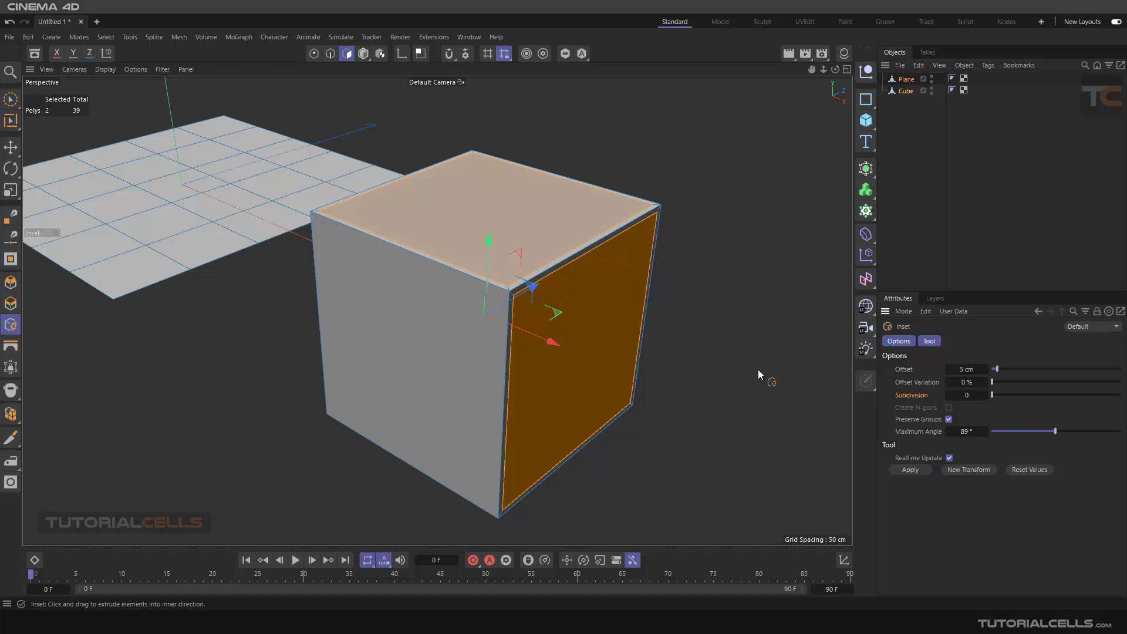
Step: Switch Preserve Groups off and back on twice to compare the inset on the cube's two adjacent polygons
scroll(645, 230, "up", 5)
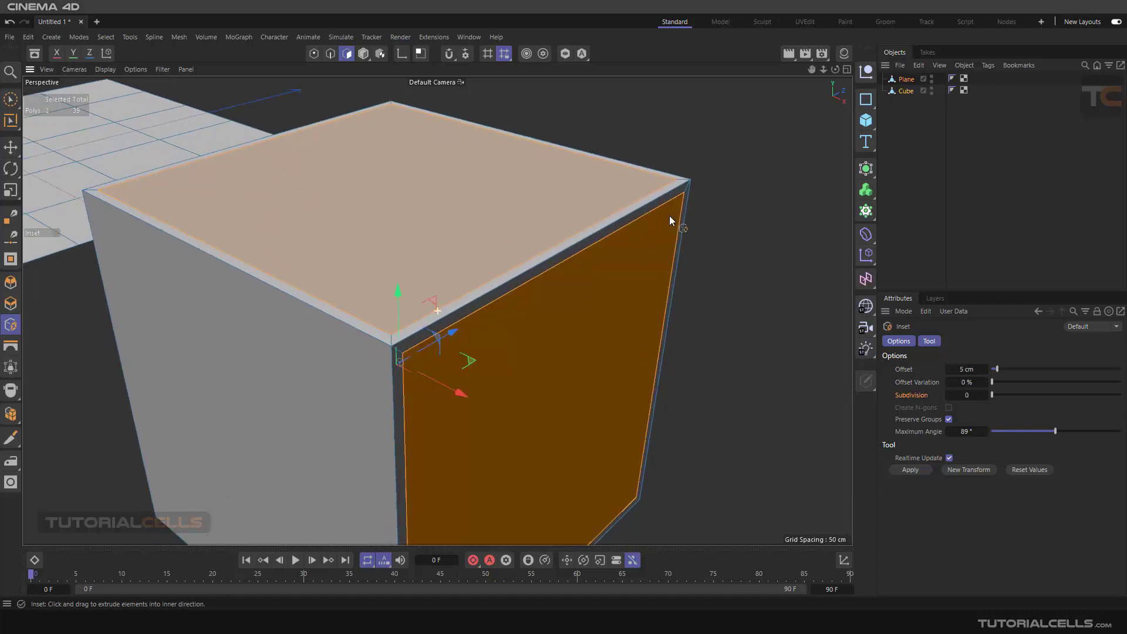
scroll(658, 223, "down", 3)
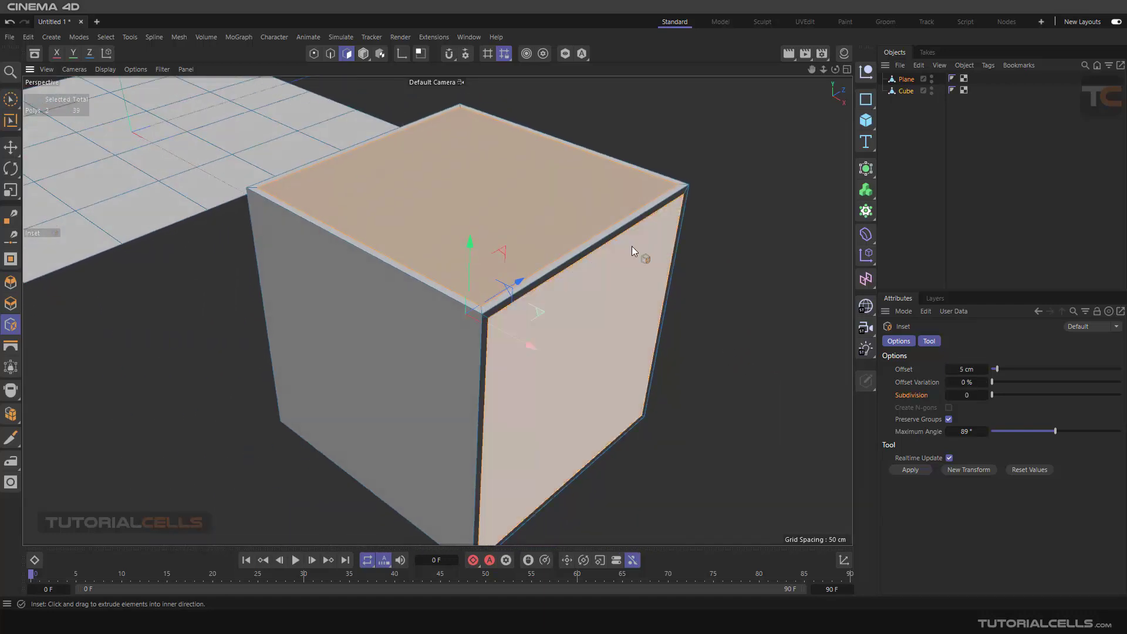
scroll(543, 217, "up", 3)
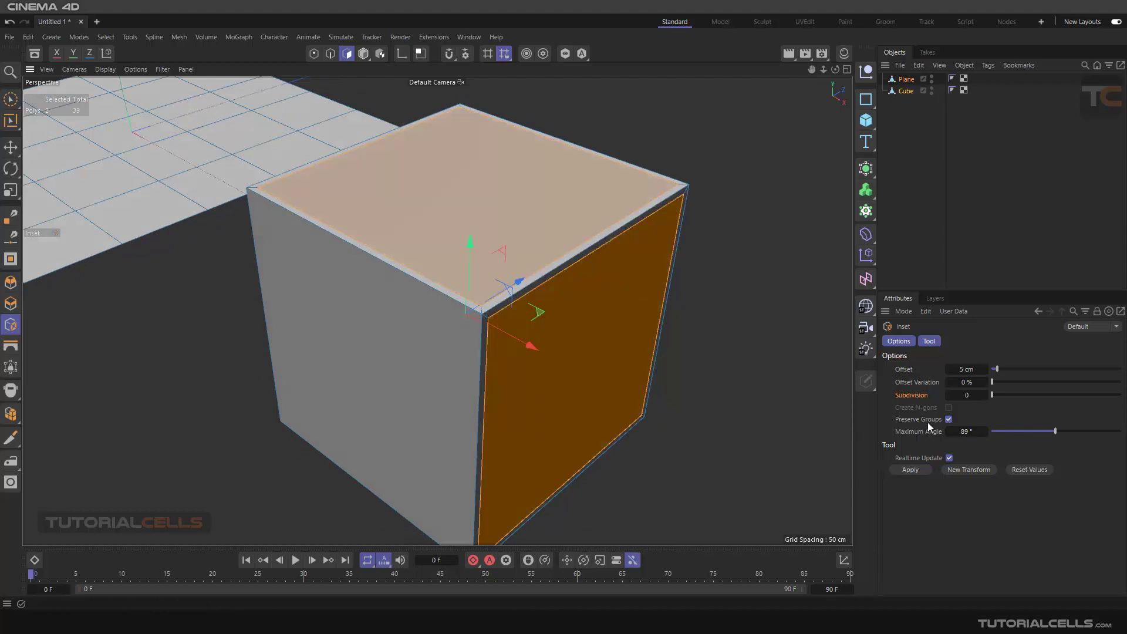
left_click(949, 419)
left_click(949, 419)
left_click(949, 419)
left_click(949, 419)
Step: Set the inset's Maximum Angle to 91° so the cube's top and side polygons are inset as one group
left_click(986, 432)
left_click(986, 432)
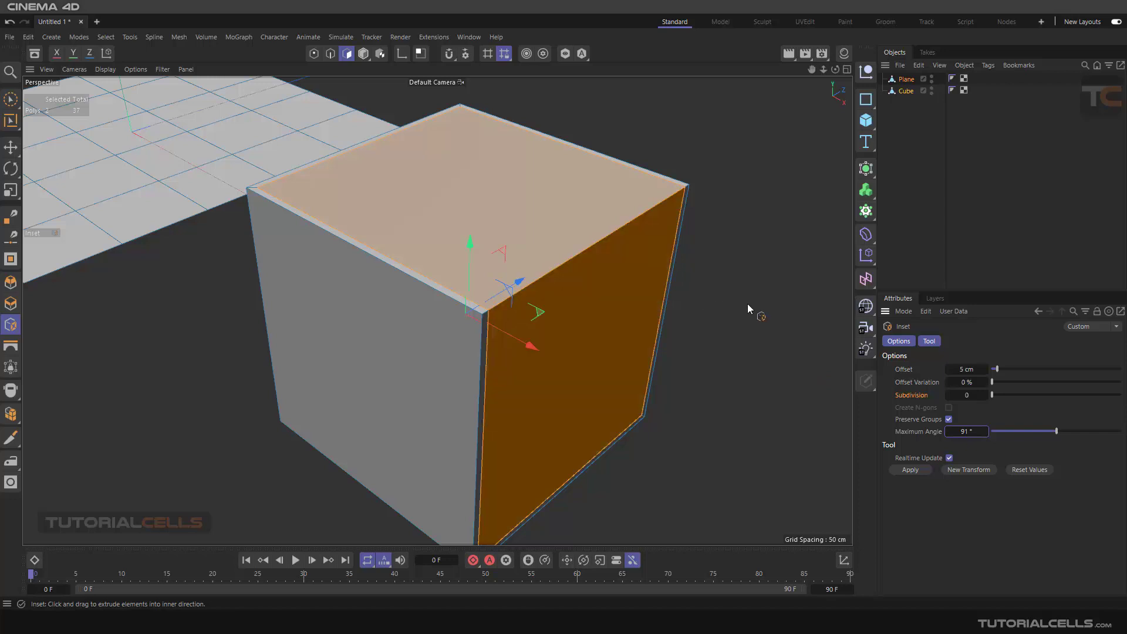
left_click(949, 431)
left_click(984, 431)
Step: Toggle Preserve Groups off and on again, and set the grouped inset's offset to 21 cm
scroll(720, 314, "down", 1)
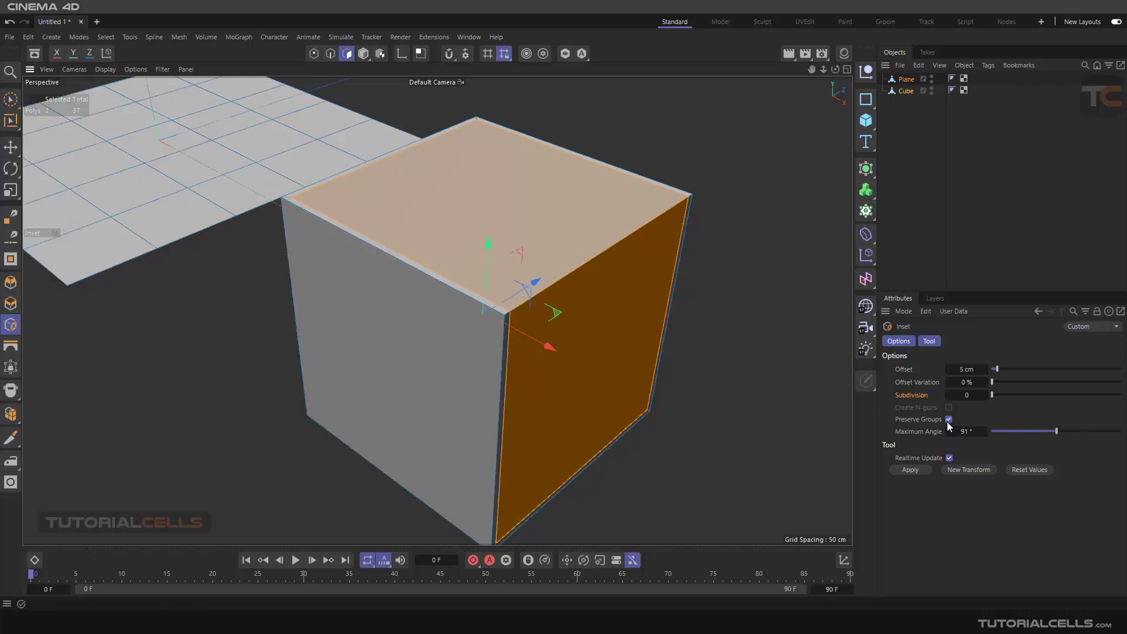
left_click(948, 420)
left_click(948, 419)
left_click_drag(996, 369, 1020, 373)
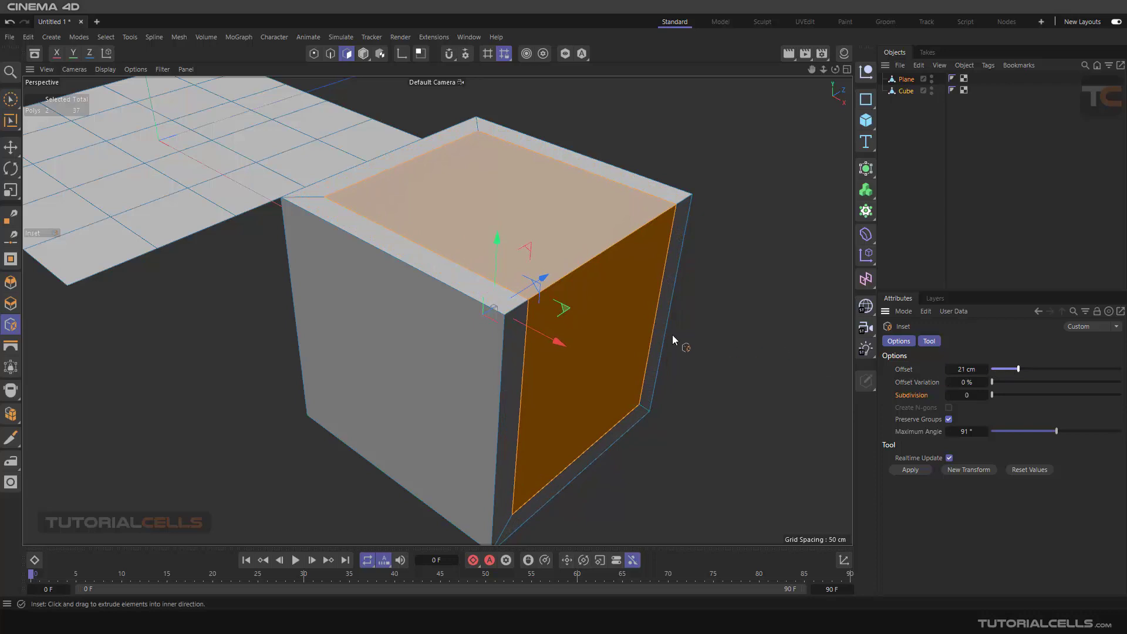
Step: Set Offset Variation to 1% and add two further insets inside the cube's grouped polygons, the last about 20.1 cm
middle_click_drag(741, 282, 672, 275, "alt")
scroll(671, 270, "down", 2)
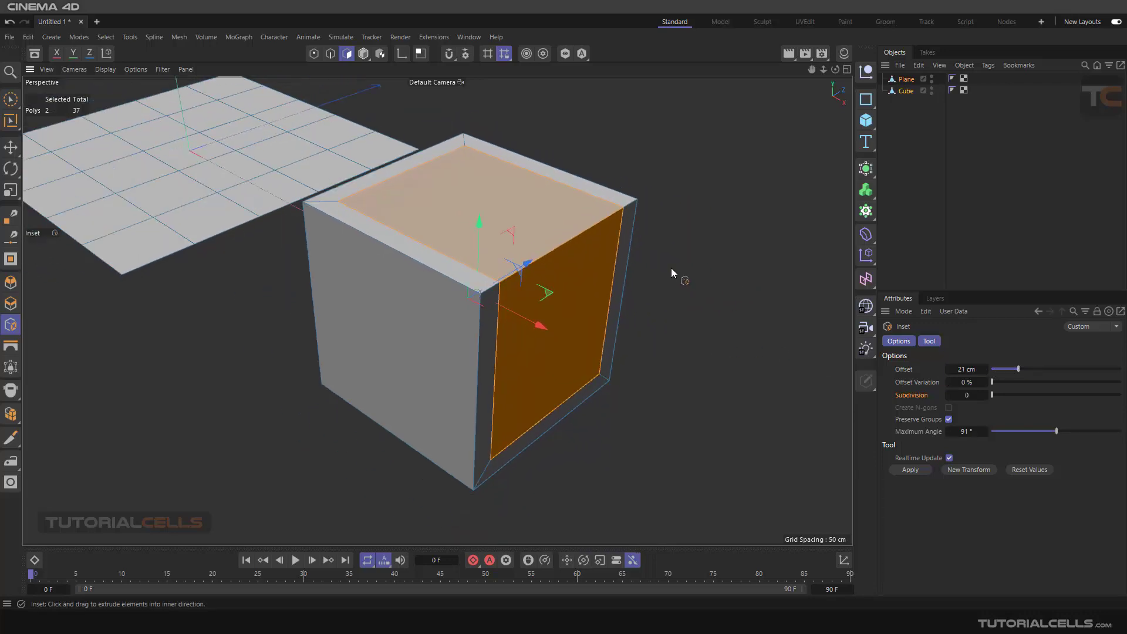
mouse_move(994, 382)
left_mouse_down()
mouse_move(1011, 382)
mouse_move(983, 383)
mouse_move(1032, 367)
mouse_move(995, 368)
left_mouse_up()
left_click_drag(477, 276, 549, 255)
scroll(553, 249, "down", 1)
scroll(566, 261, "up", 4)
middle_click_drag(573, 259, 656, 261, "alt")
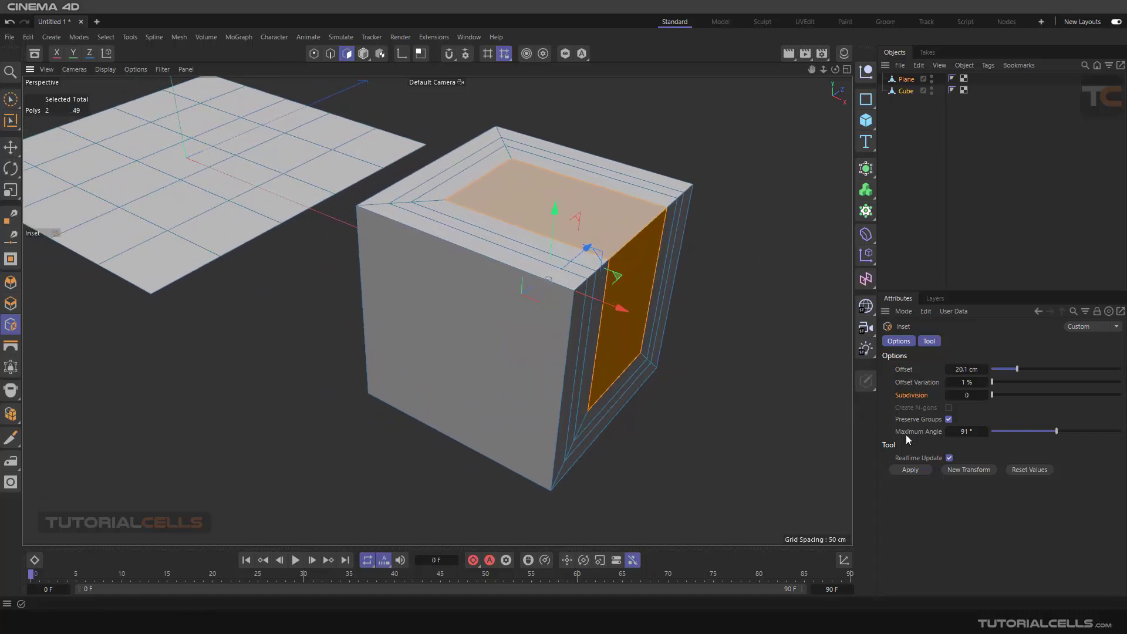
Step: Reset the Inset tool's values to their defaults and select a single polygon on the Plane
left_click(1017, 473)
scroll(695, 305, "down", 2)
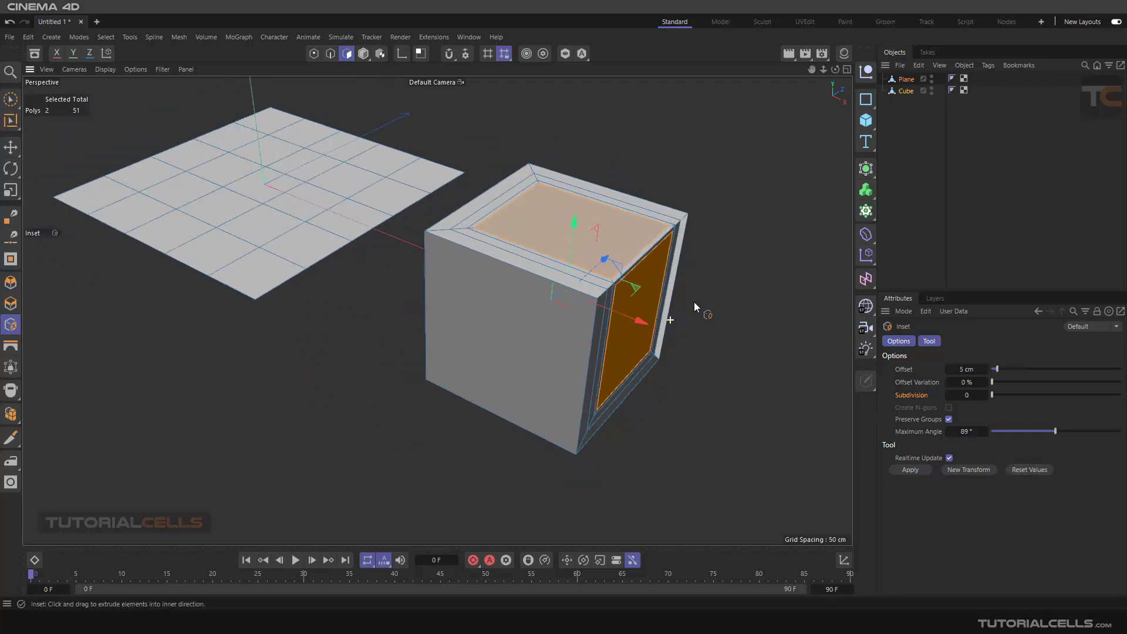
left_click(260, 224)
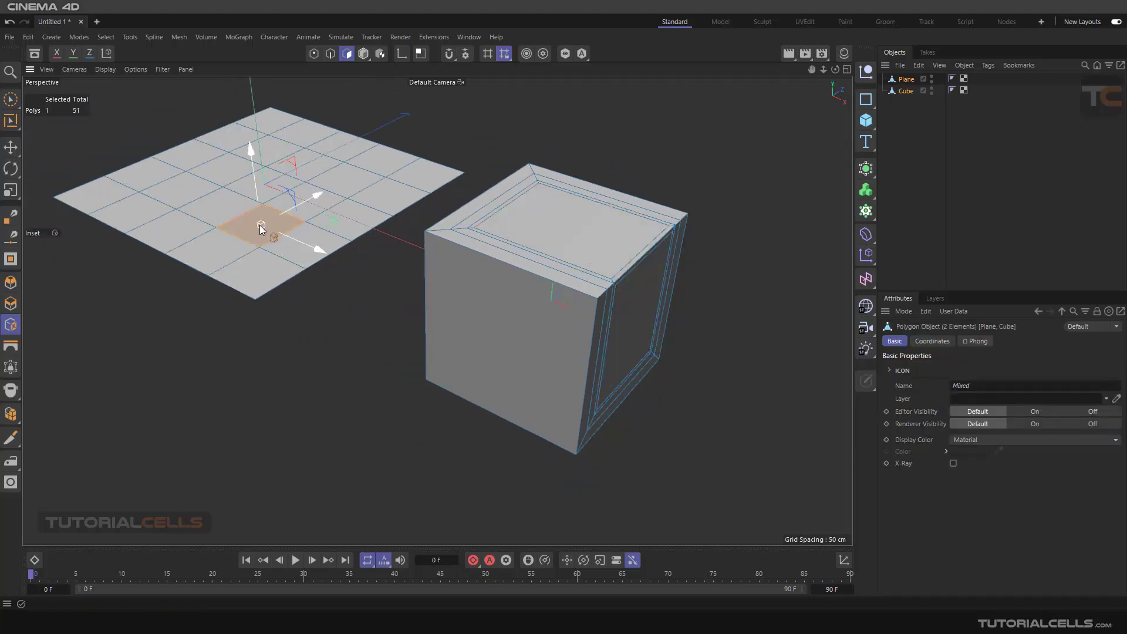
Step: Inset the selected Plane polygon by about 9.7 cm and set the inset's Subdivision to 1
scroll(256, 221, "up", 4)
middle_click_drag(256, 221, 509, 282, "alt")
left_click_drag(722, 362, 740, 362)
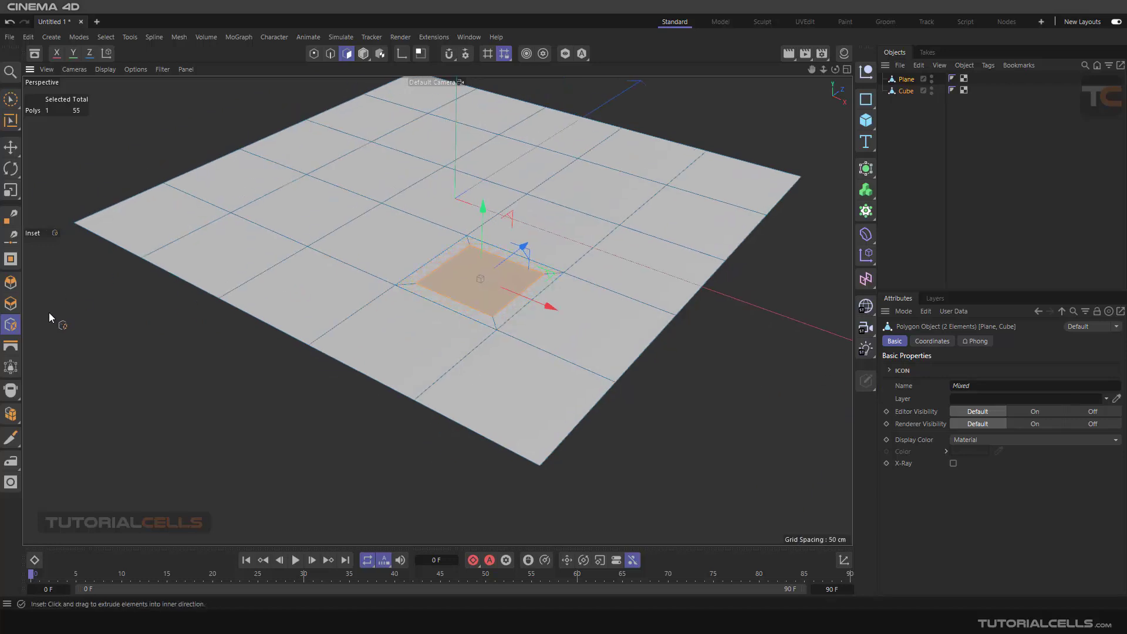
left_click(11, 324)
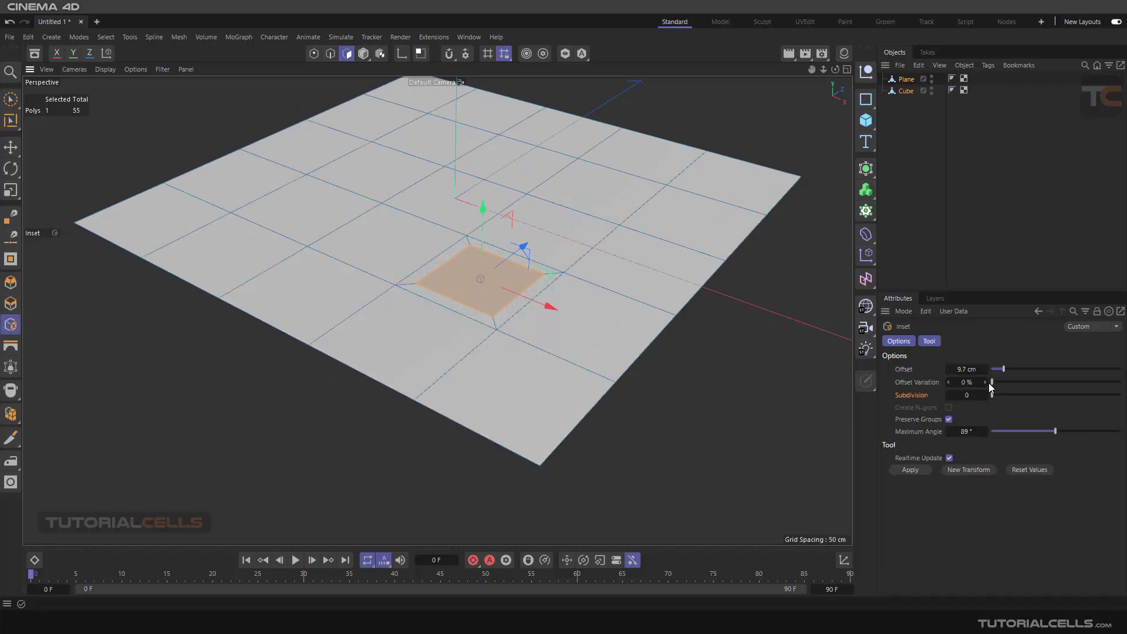
left_click_drag(994, 396, 1003, 396)
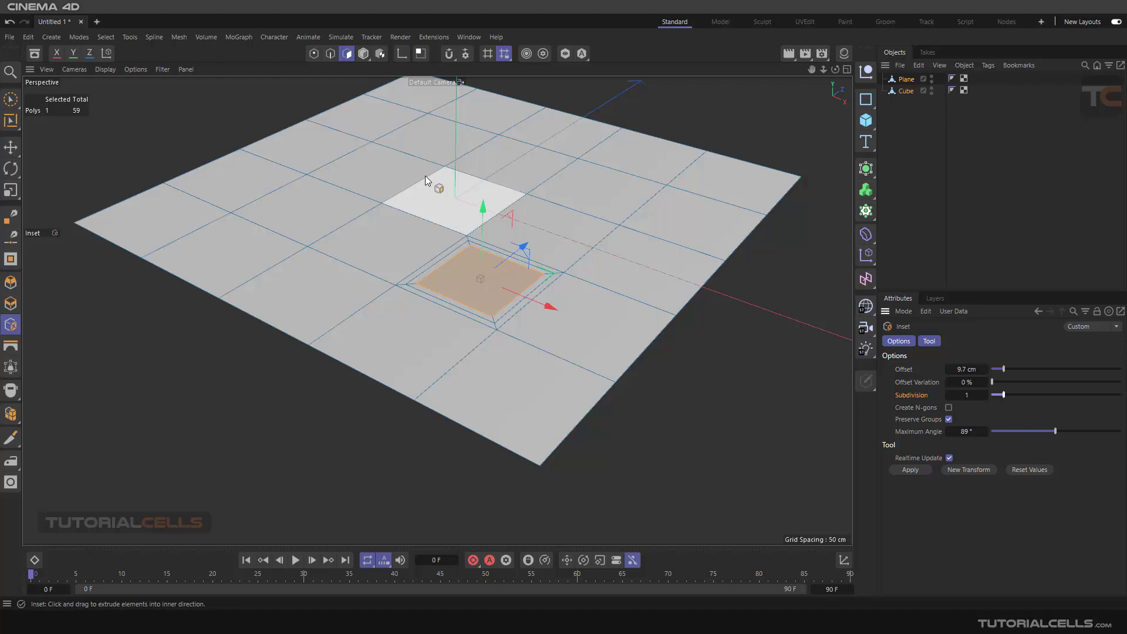
Step: Select another polygon near the Plane's far corner and apply the same inset to it as a new transform
middle_click_drag(426, 150, 460, 269, "alt")
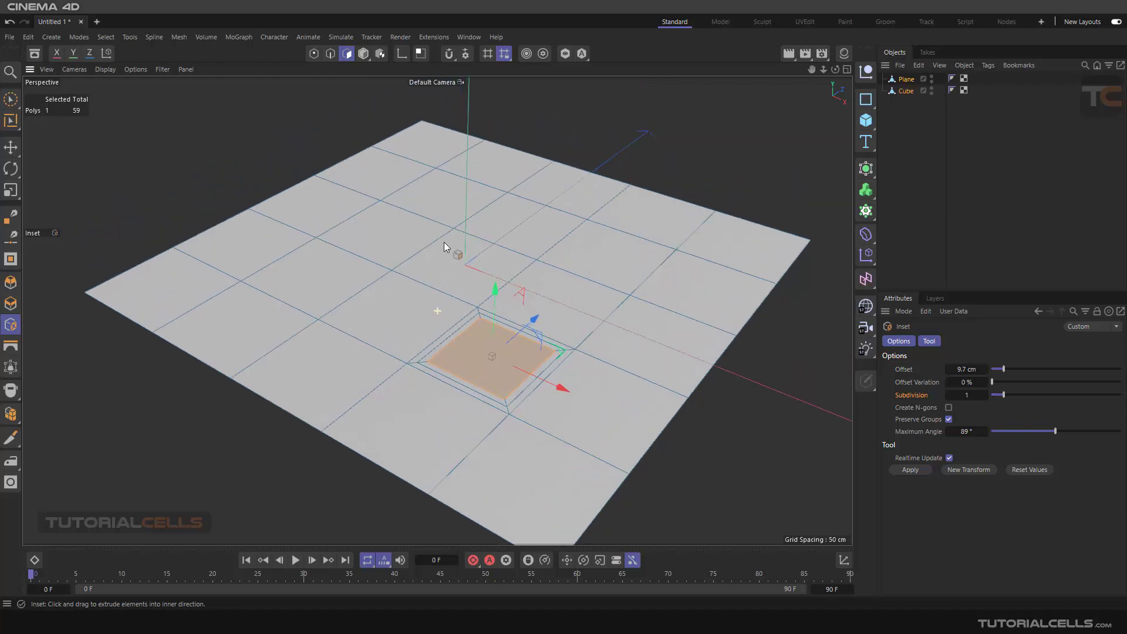
left_click(460, 264)
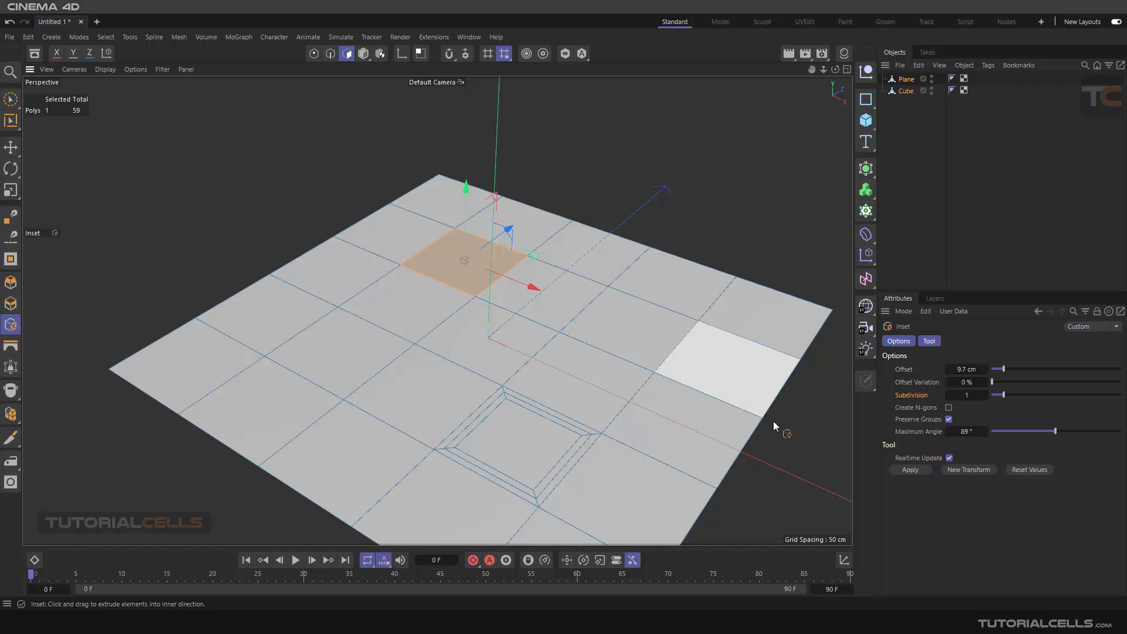
left_click(975, 472)
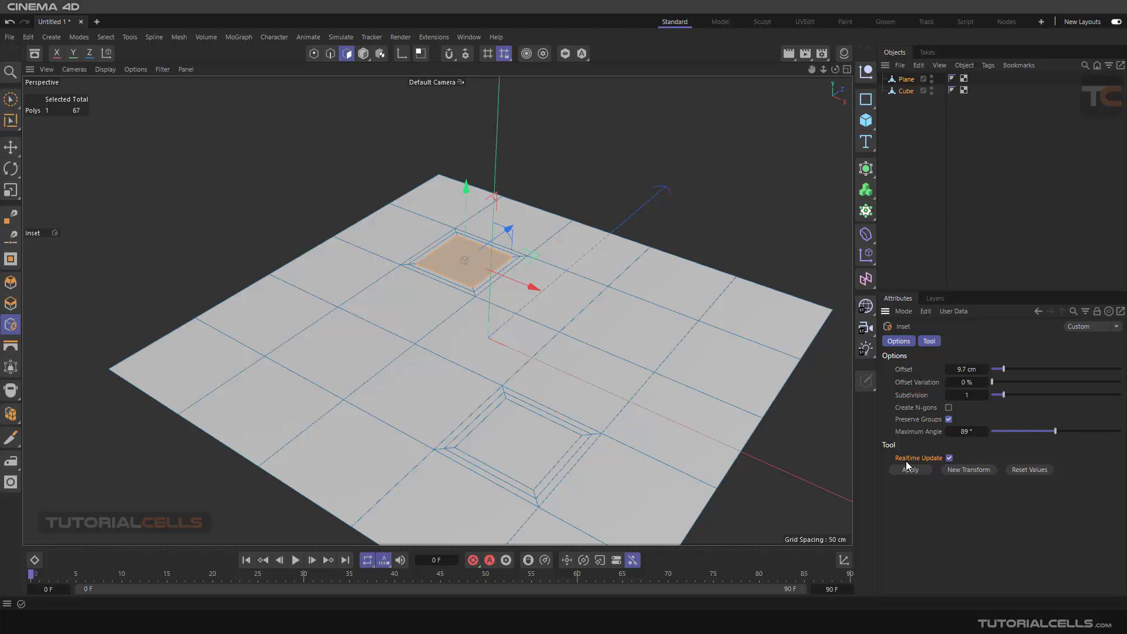
scroll(669, 397, "down", 3)
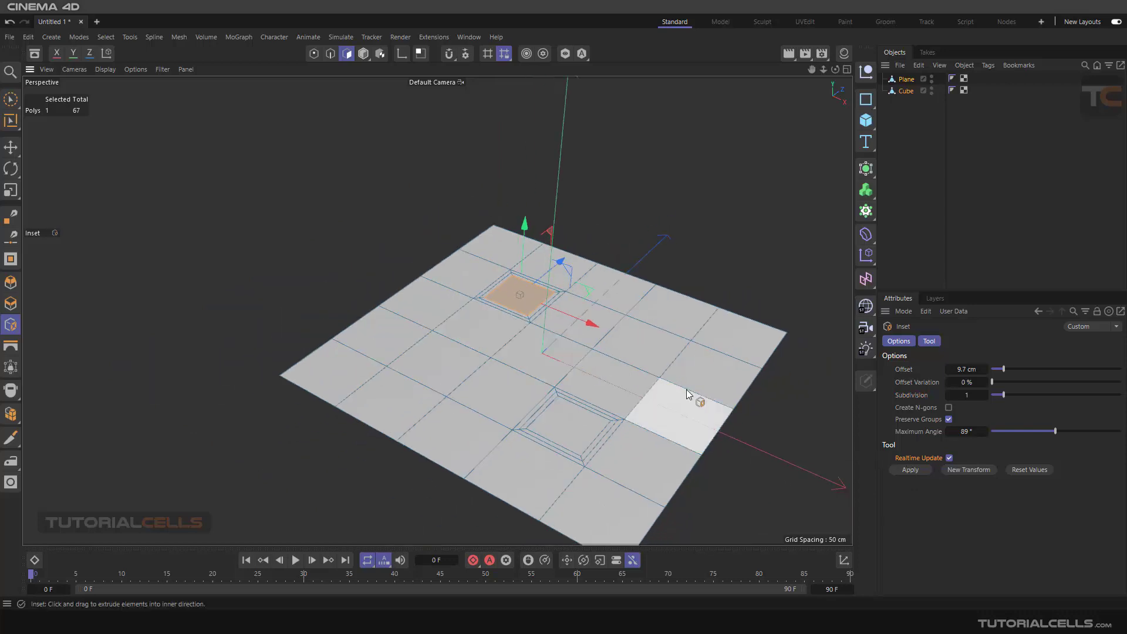
scroll(688, 394, "down", 2)
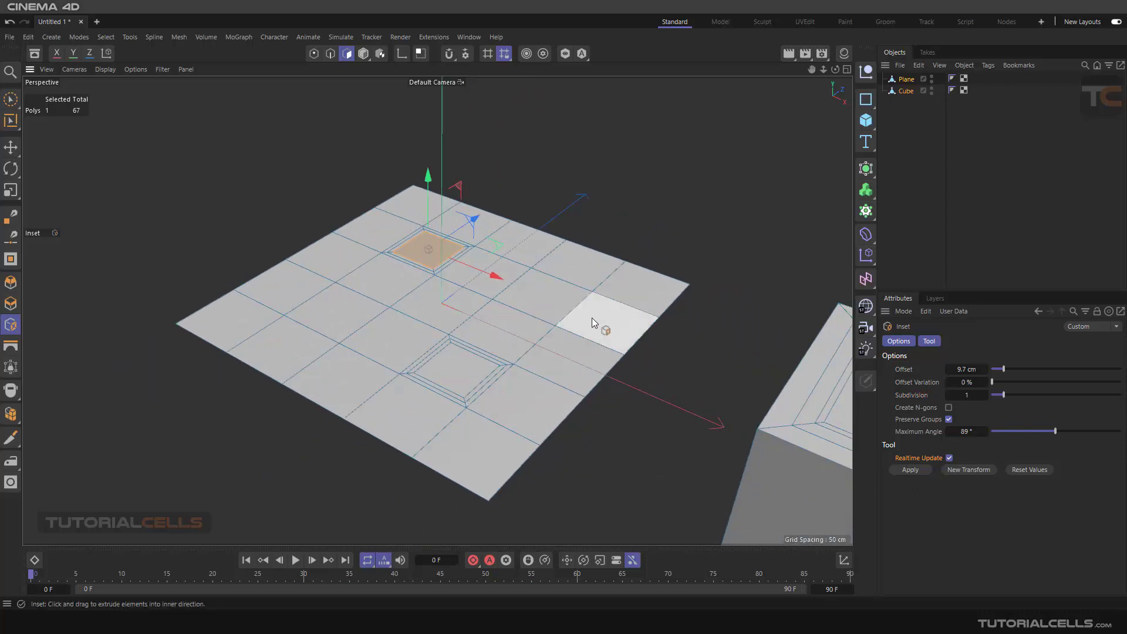
scroll(682, 392, "down", 3)
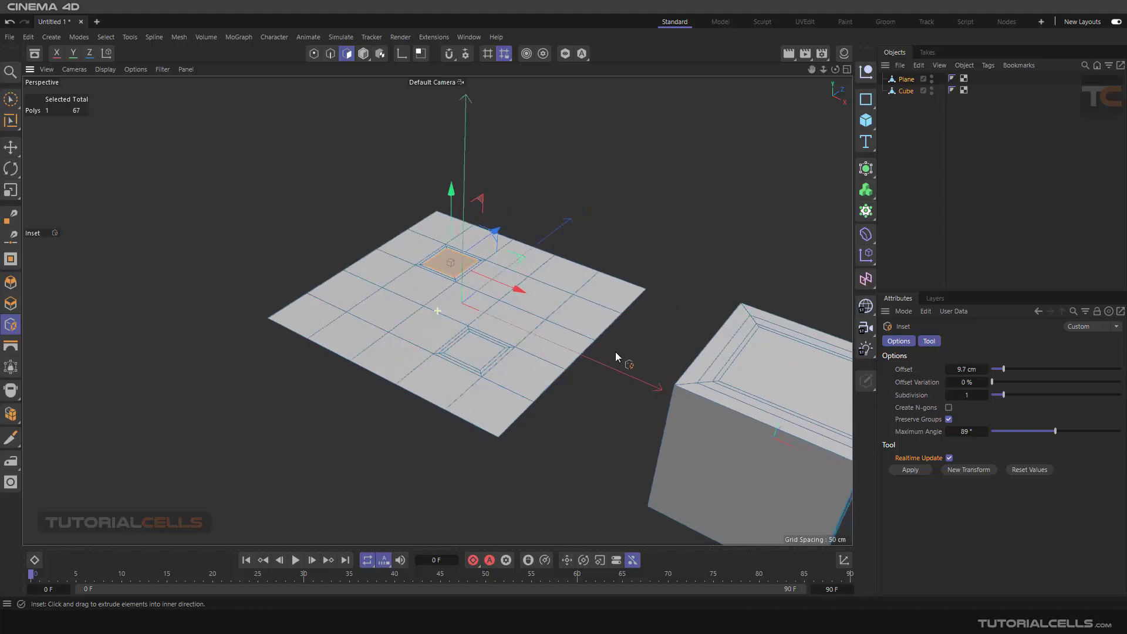
middle_click_drag(615, 355, 548, 322, "alt")
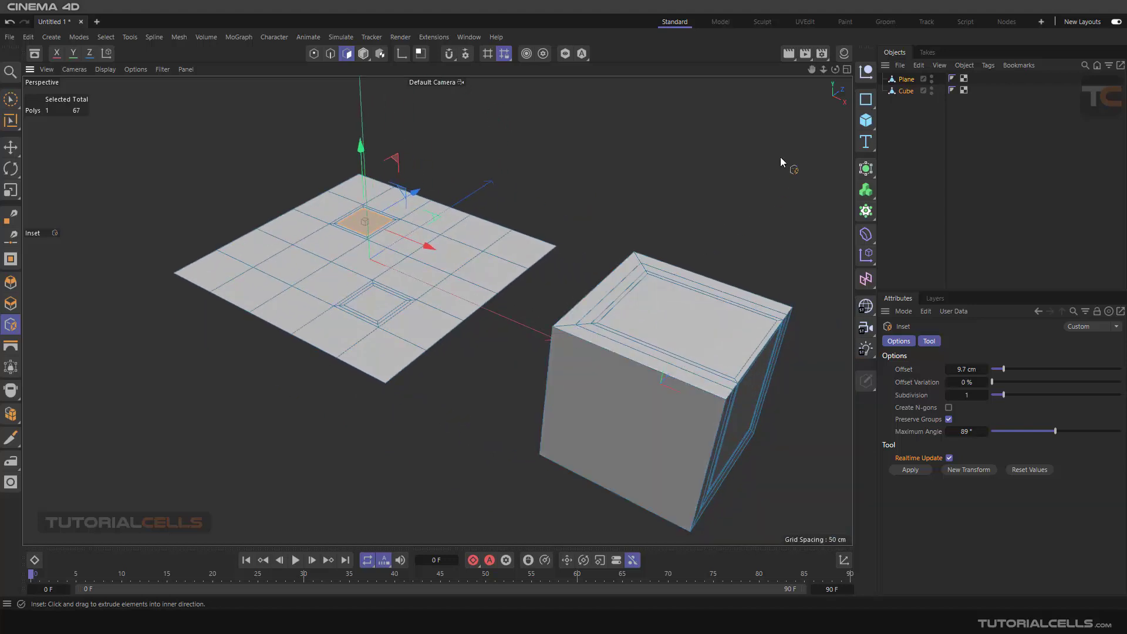